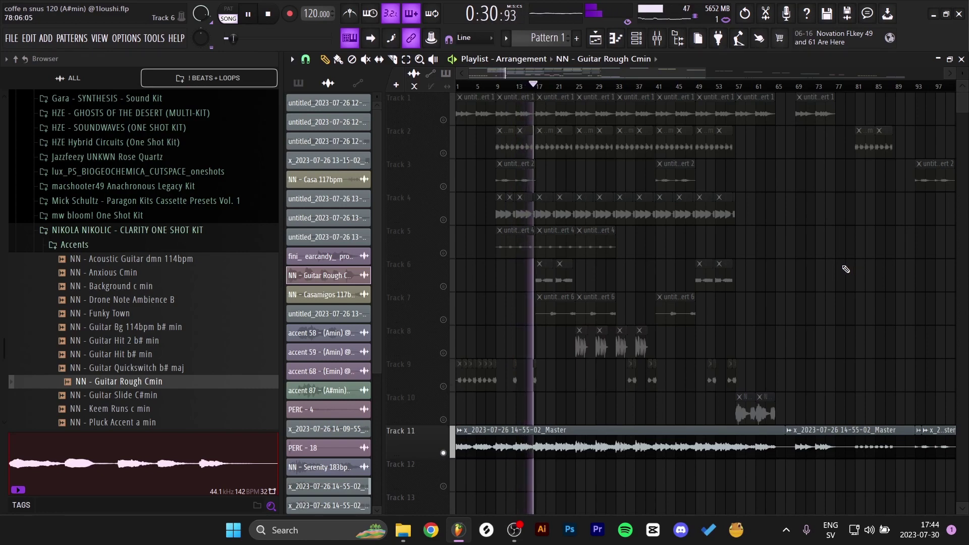
# Step: Stop playback, solo Kontakt 7 in the Channel rack, and open its instrument window
pyautogui.press('space')
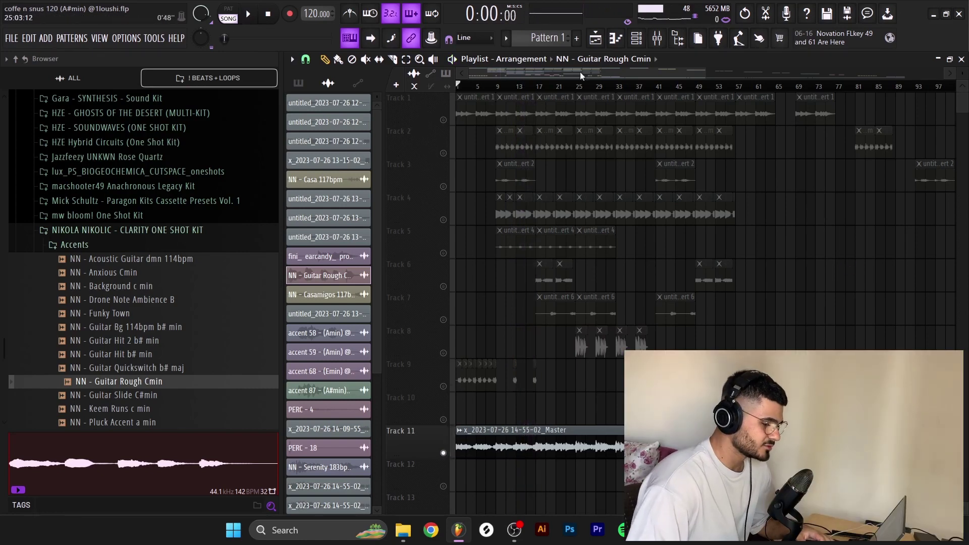
pyautogui.click(637, 44)
pyautogui.scroll(-1, 393, 68)
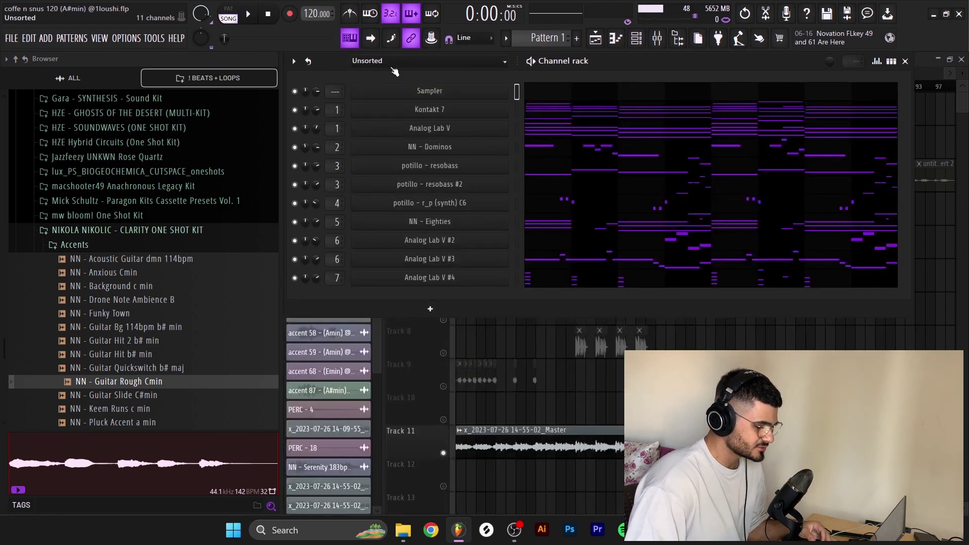
pyautogui.rightClick(295, 111)
pyautogui.click(303, 117)
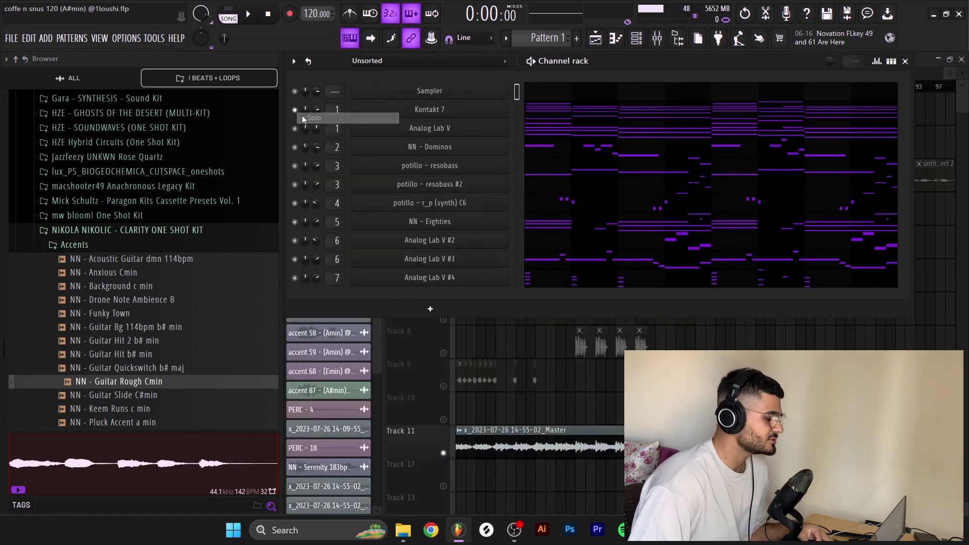
pyautogui.click(447, 113)
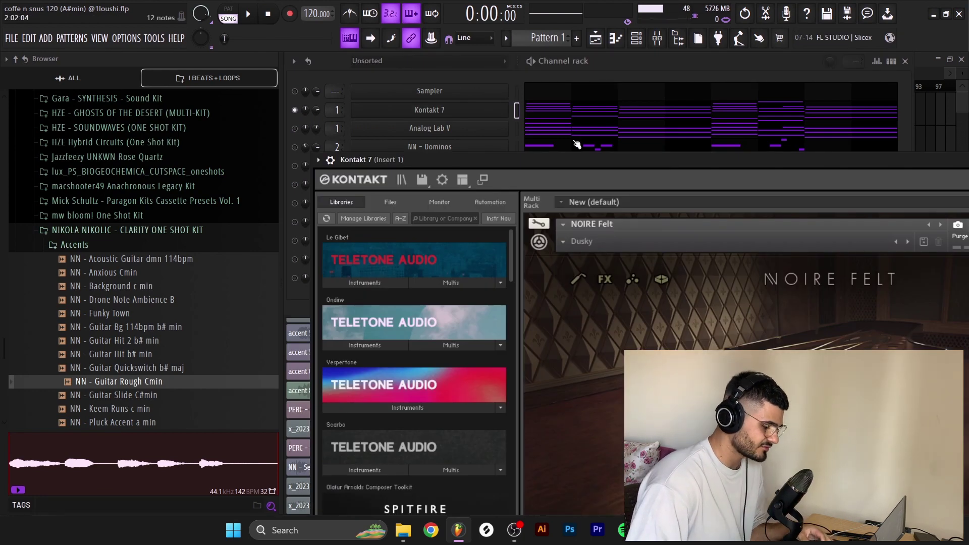
# Step: Open Kontakt 7's chord pattern in the piano roll, check its low and high notes, and play it
pyautogui.click(547, 109)
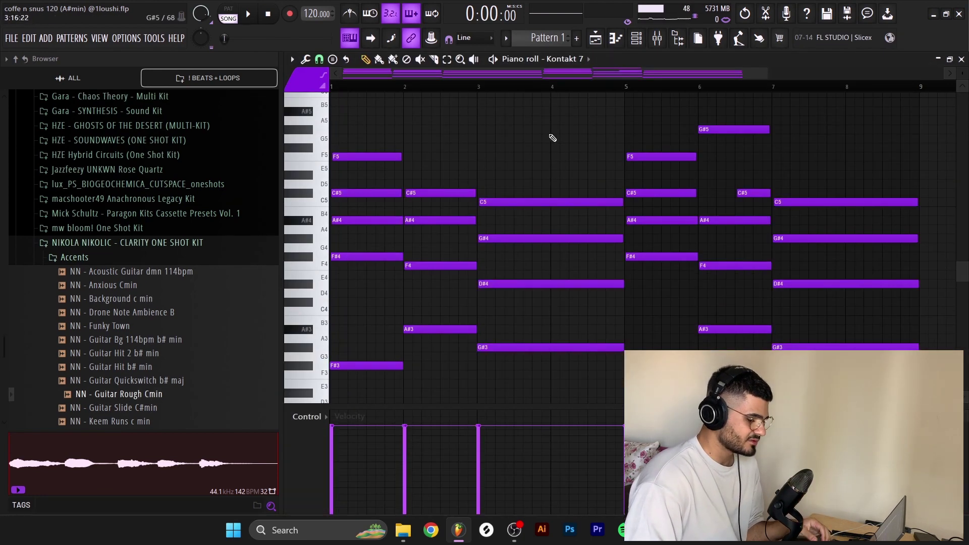
pyautogui.scroll(-1, 540, 149)
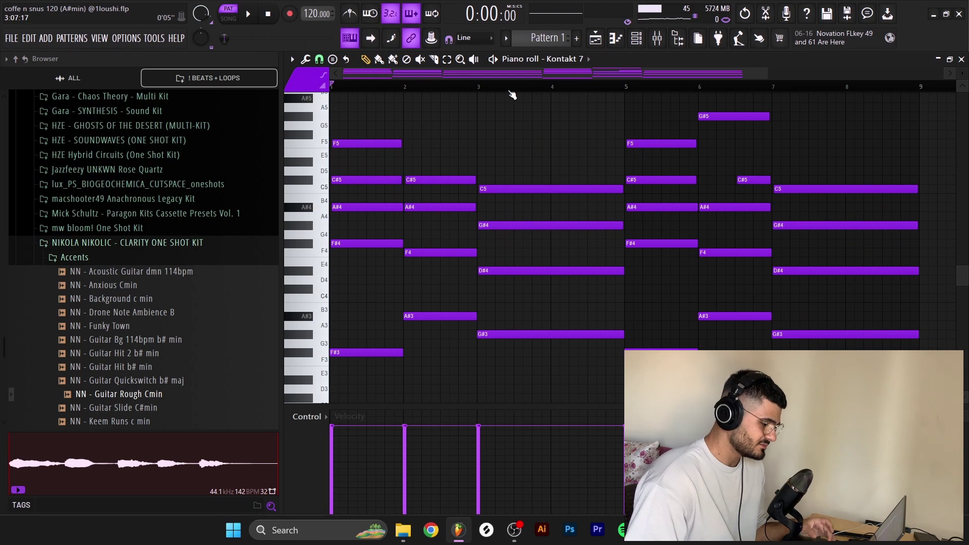
pyautogui.click(492, 60)
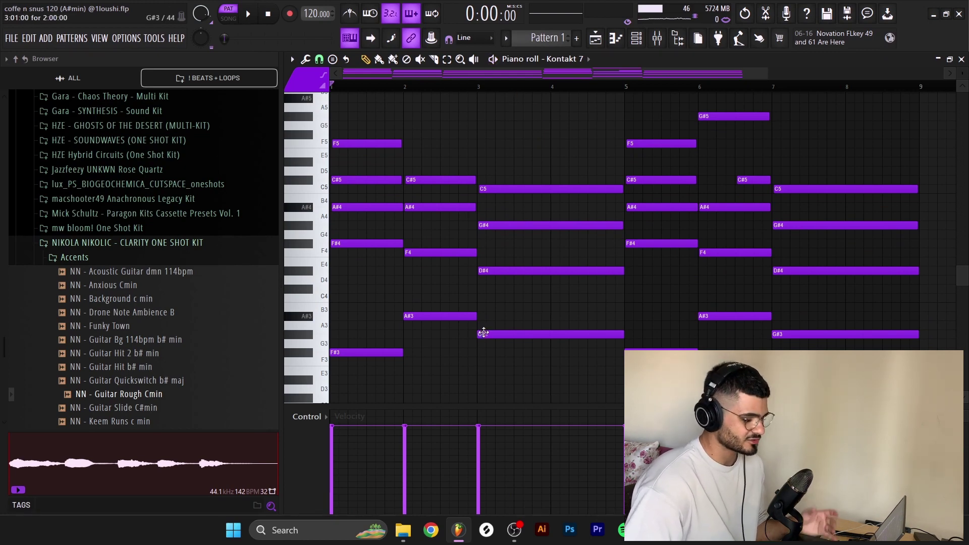
pyautogui.moveTo(365, 313); pyautogui.dragTo(512, 372)
pyautogui.click(709, 125)
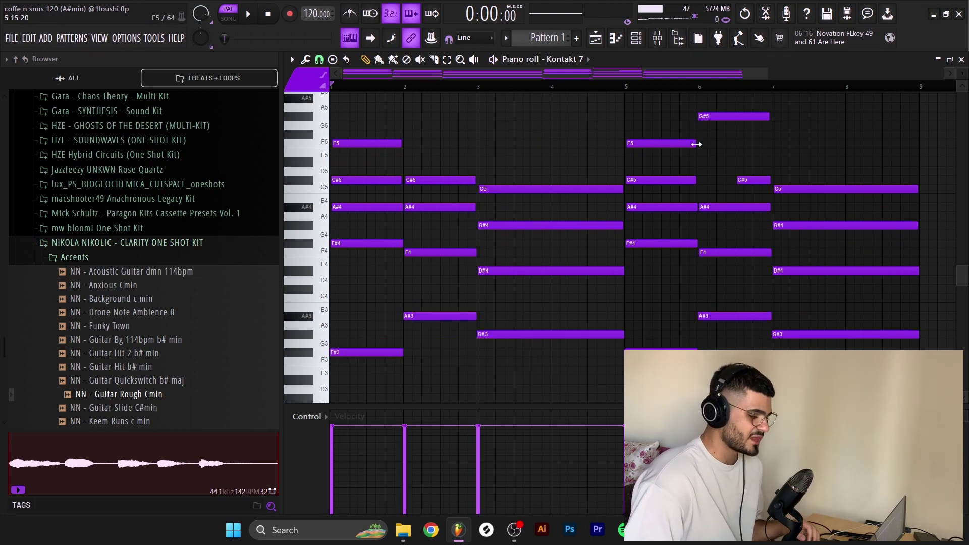
pyautogui.moveTo(703, 96); pyautogui.dragTo(761, 189)
pyautogui.click(773, 101)
pyautogui.click(492, 60)
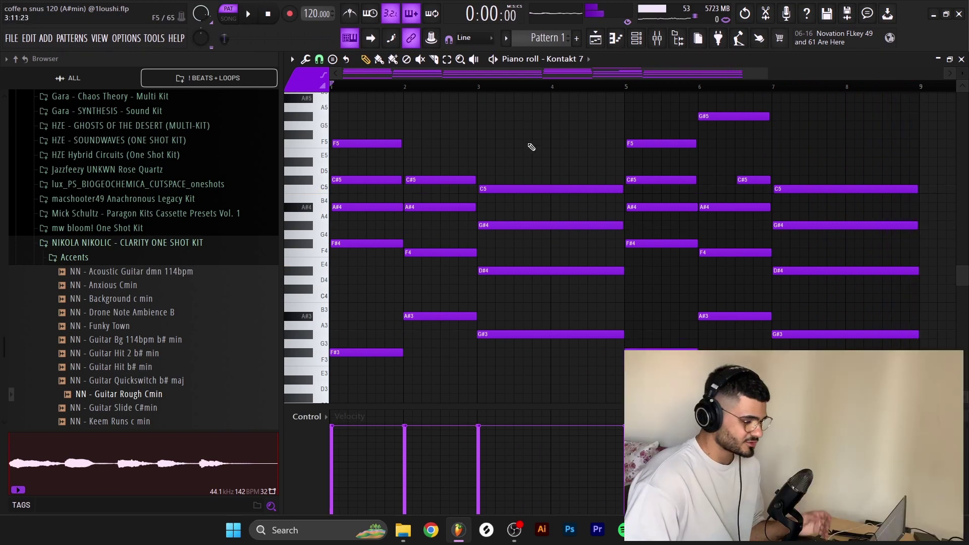
# Step: Stop playback and check the chord notes in bars 1–4 by selecting, then clearing them
pyautogui.click(268, 14)
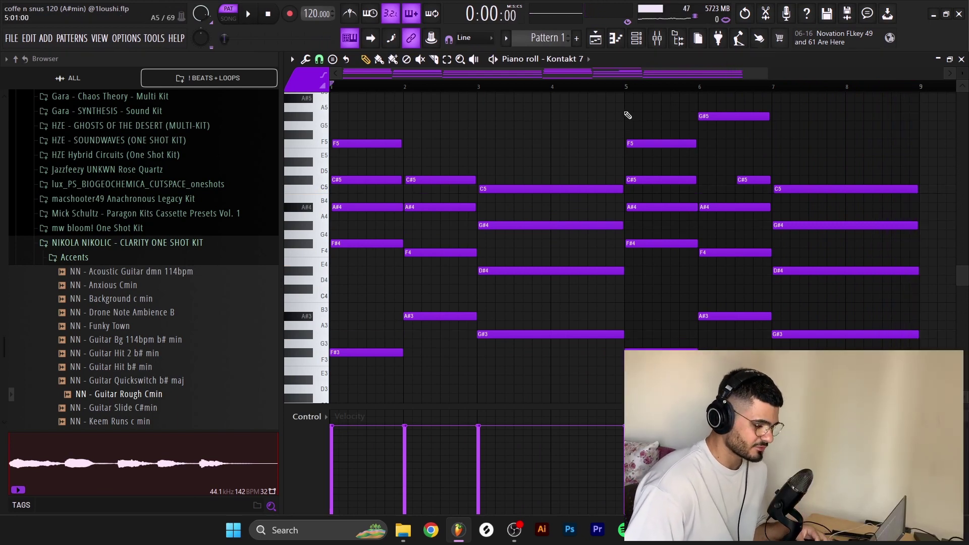
pyautogui.moveTo(342, 146); pyautogui.dragTo(538, 365)
pyautogui.moveTo(728, 106); pyautogui.dragTo(766, 196)
pyautogui.click(795, 146)
pyautogui.scroll(1, 759, 197)
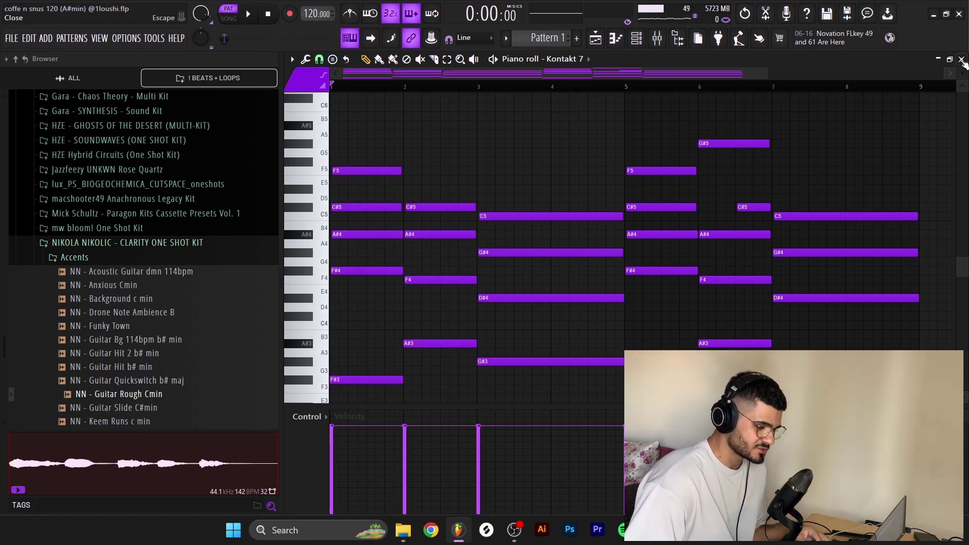
# Step: Close the piano roll and inspect Insert 1's DAWLP, EffectRack and Parametric EQ 2 effects in the mixer
pyautogui.click(961, 59)
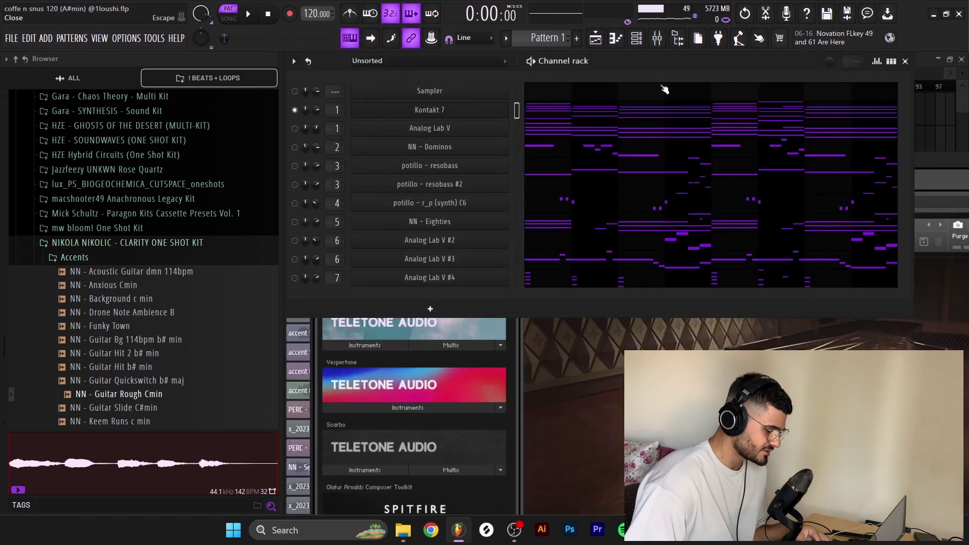
pyautogui.click(657, 40)
pyautogui.click(852, 97)
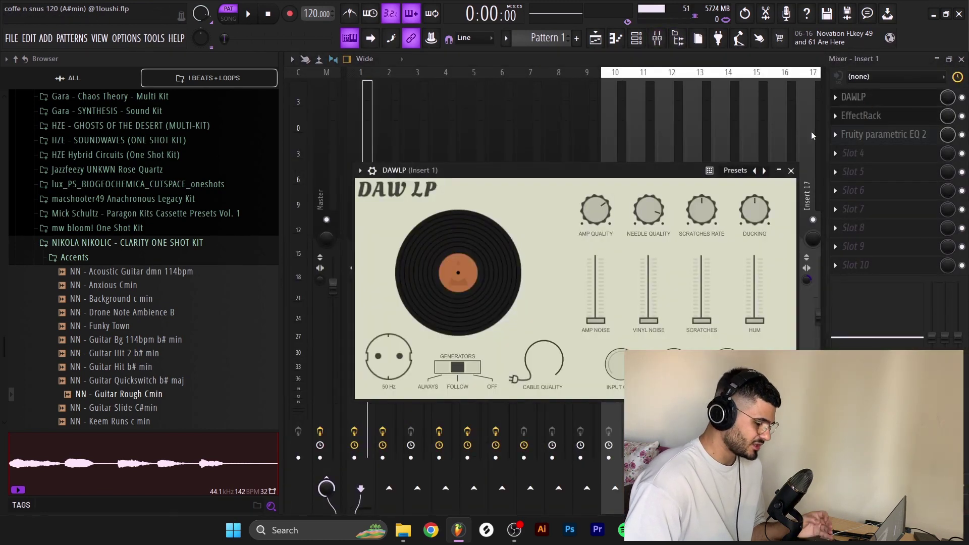
pyautogui.click(860, 115)
pyautogui.click(883, 134)
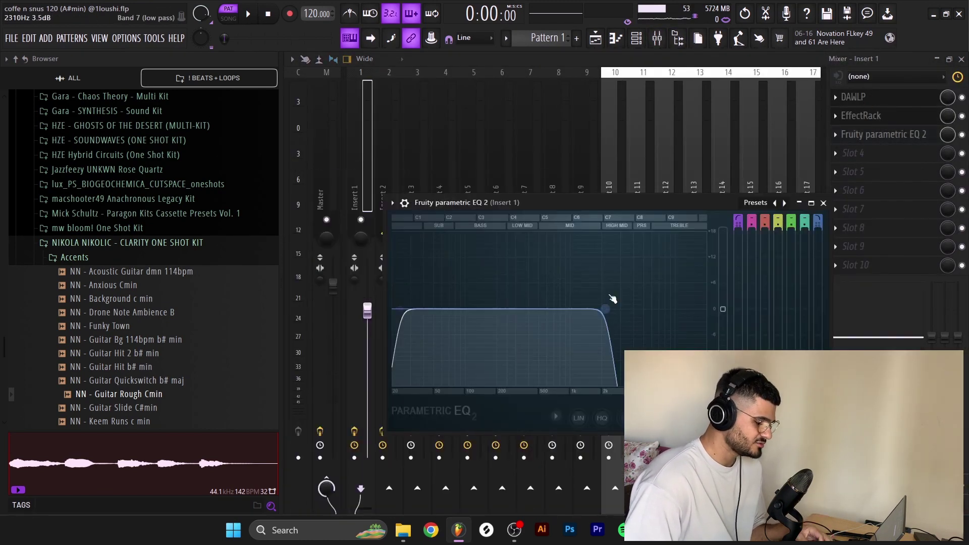
pyautogui.click(823, 203)
pyautogui.click(962, 59)
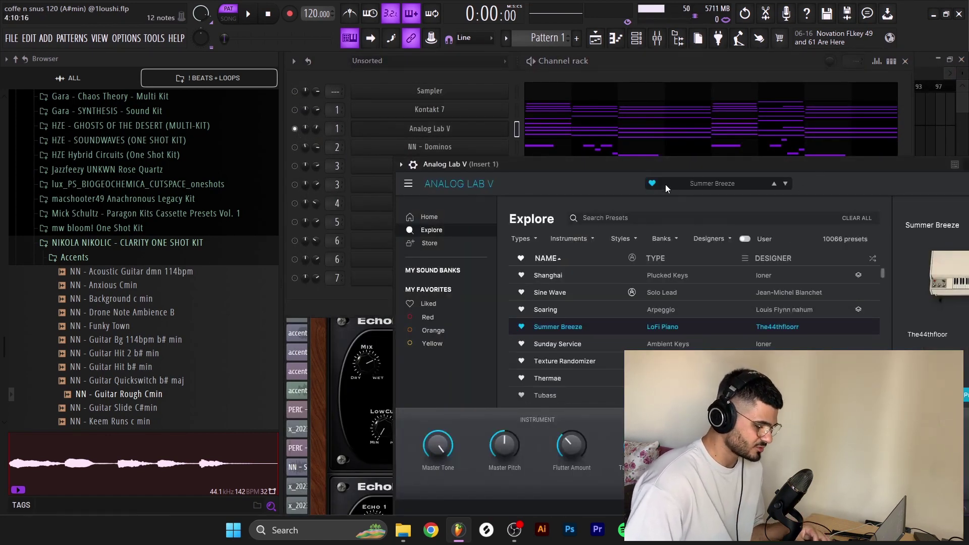
# Step: Play Analog Lab V's chord pattern from its piano roll, then play it together with Kontakt 7
pyautogui.moveTo(680, 165); pyautogui.dragTo(646, 144)
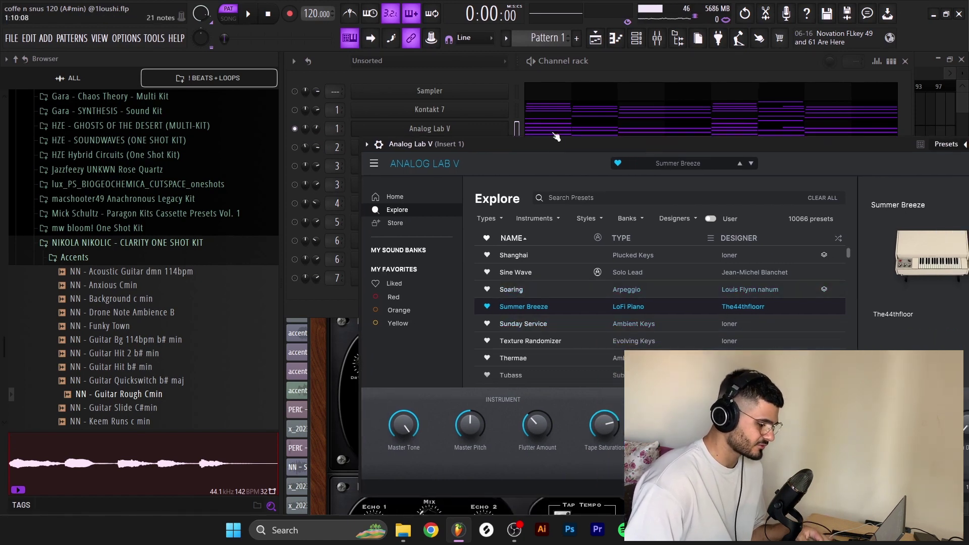
pyautogui.click(534, 112)
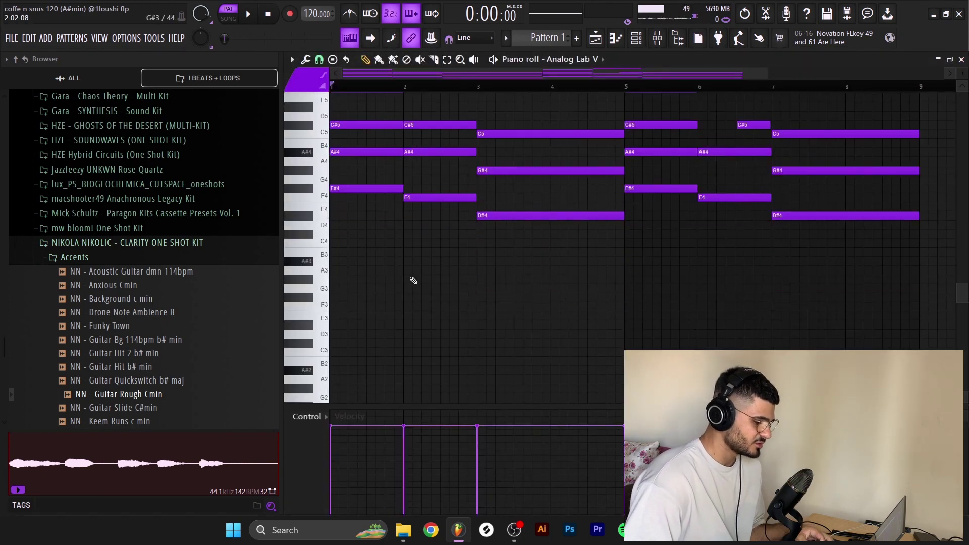
pyautogui.scroll(1, 444, 286)
pyautogui.scroll(2, 558, 310)
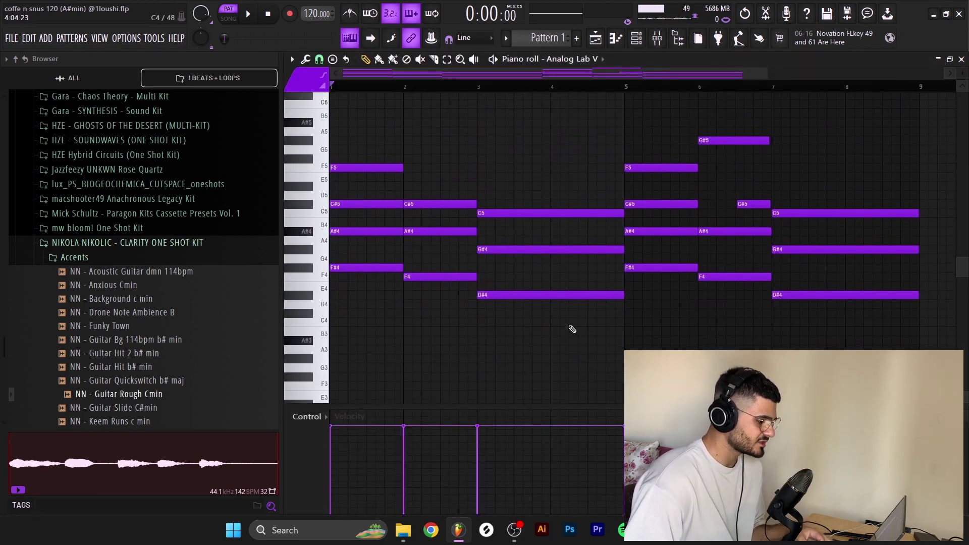
pyautogui.press('space')
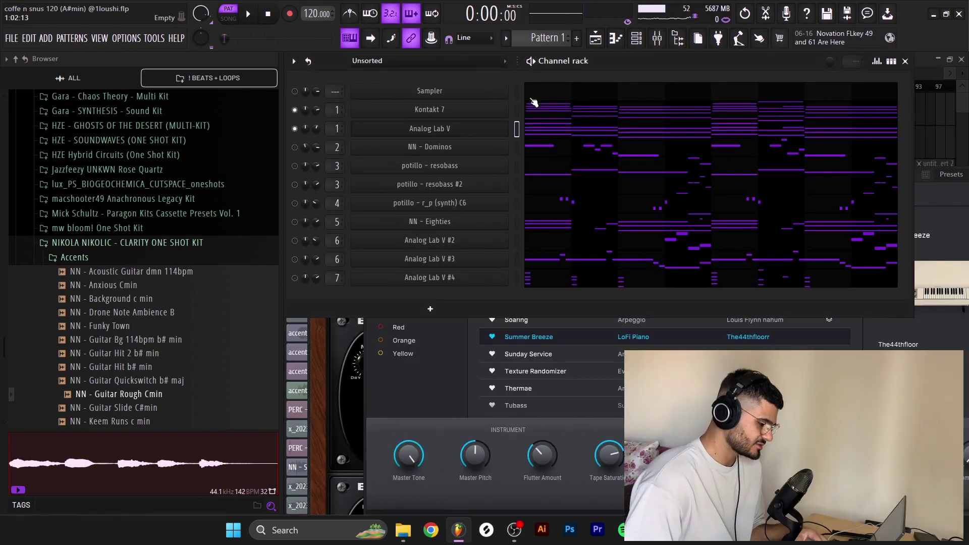
pyautogui.press('space')
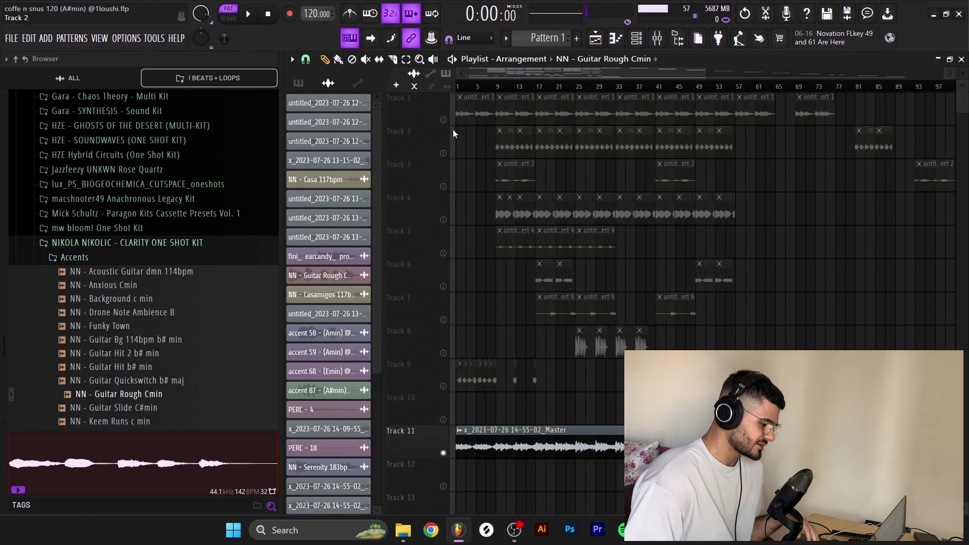
# Step: Solo Track 1 and try clip selections on Track 1 and across bars 25–31, then clear them
pyautogui.keyDown('ctrl'); pyautogui.click(443, 120); pyautogui.keyUp('ctrl')
pyautogui.moveTo(751, 106); pyautogui.dragTo(492, 91)
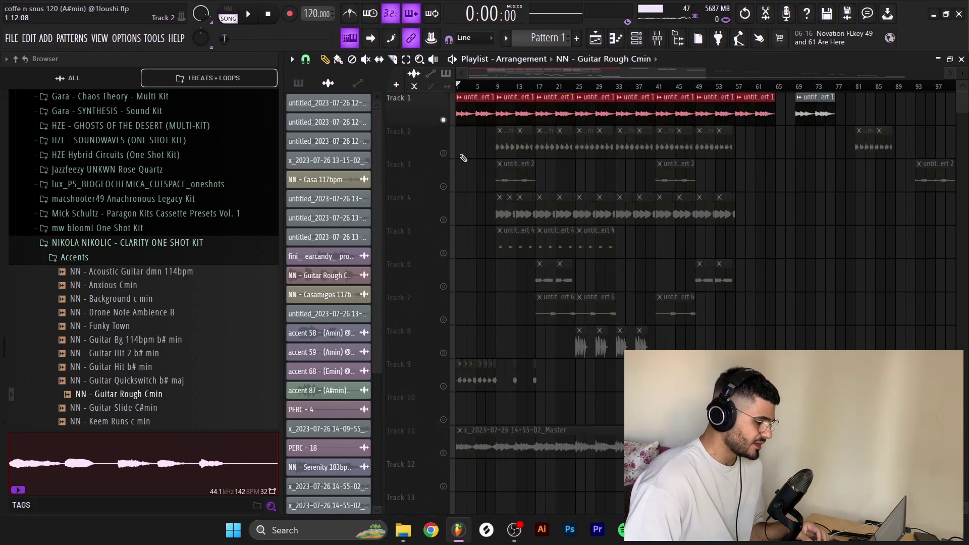
pyautogui.scroll(2, 467, 153)
pyautogui.hotkey('ctrl', 'd')
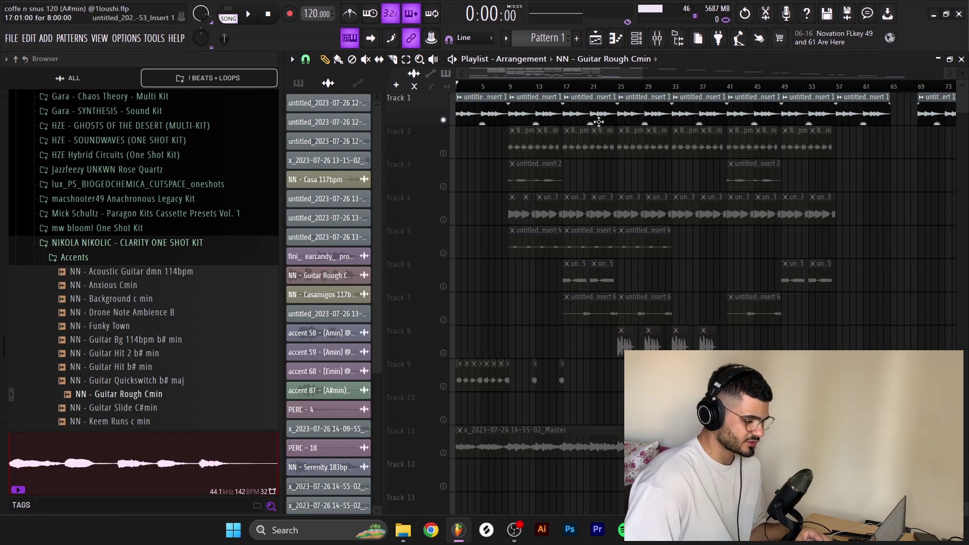
pyautogui.moveTo(663, 389); pyautogui.dragTo(624, 99)
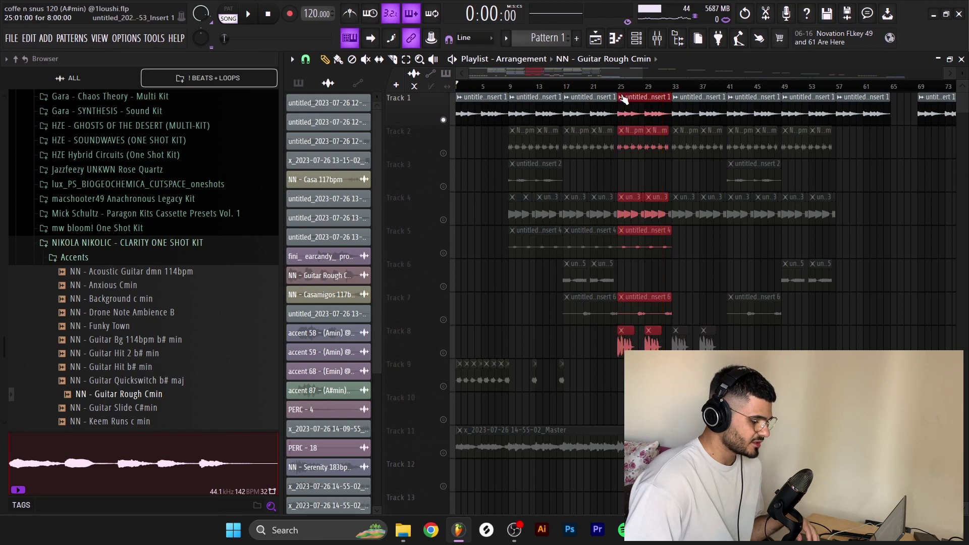
pyautogui.click(501, 141)
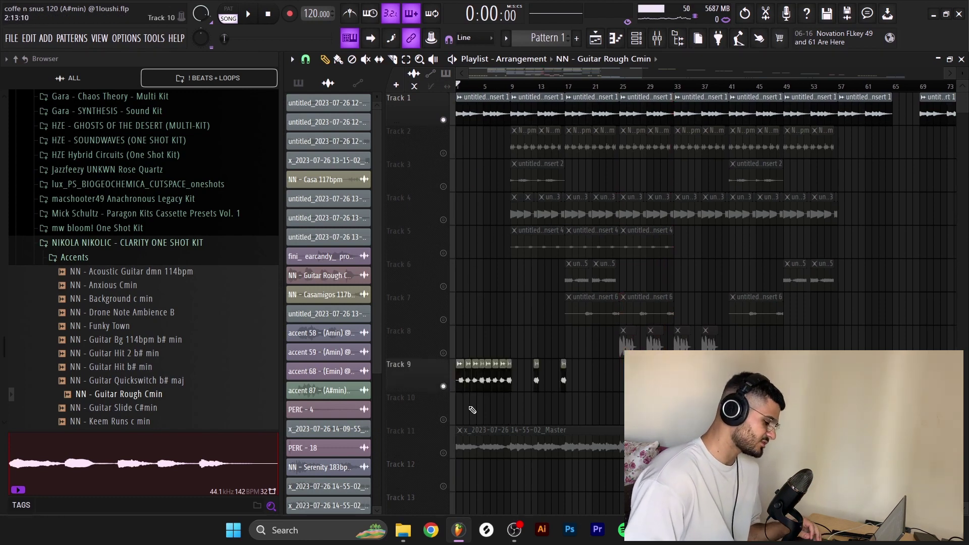
pyautogui.scroll(3, 465, 379)
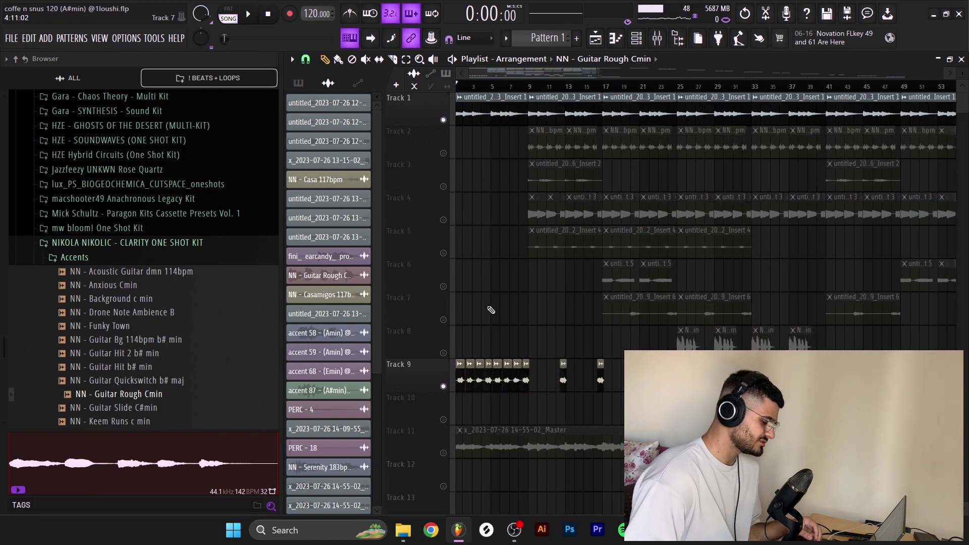
# Step: Inspect the NN - Casamigos 117bpm b min sample settings, then close them
pyautogui.scroll(2, 483, 373)
pyautogui.doubleClick(487, 377)
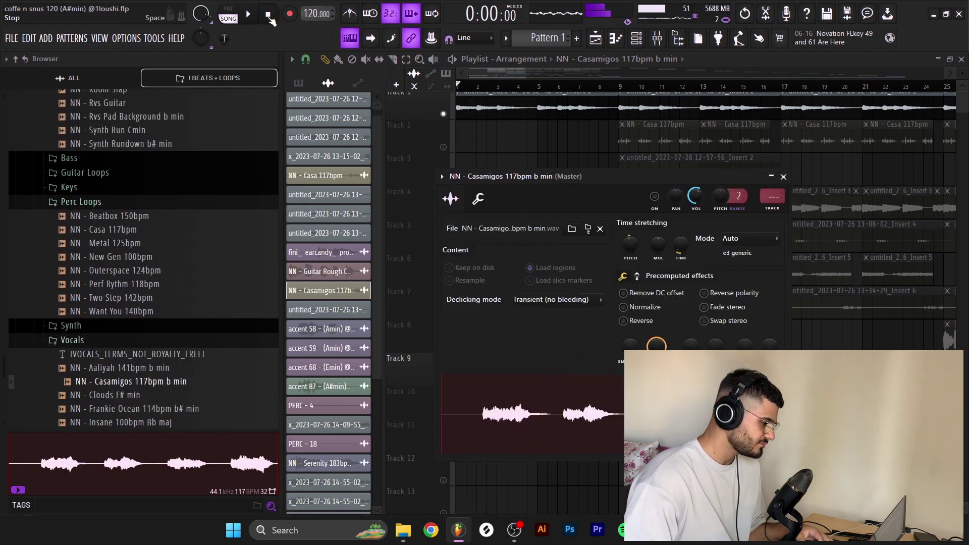
pyautogui.scroll(-2, 132, 269)
pyautogui.scroll(10, 99, 267)
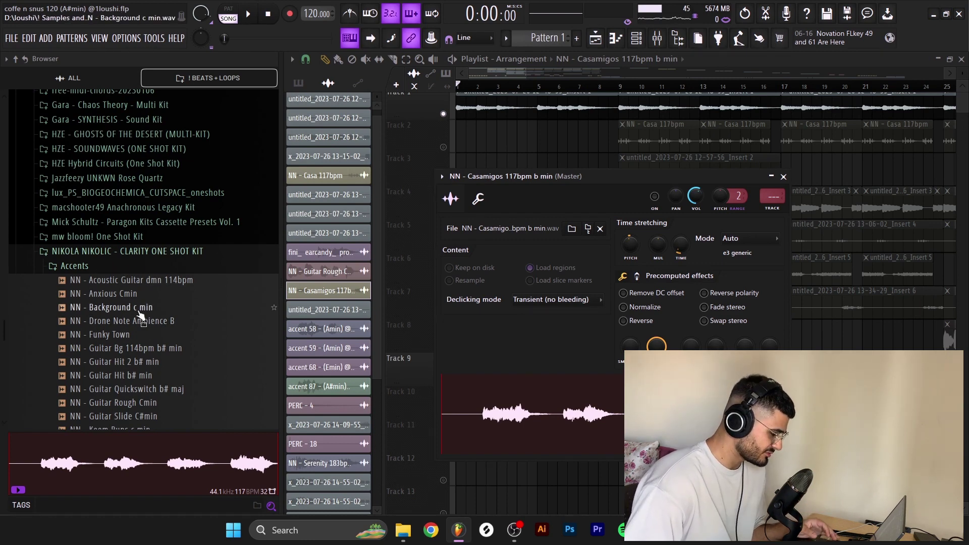
pyautogui.press('Escape')
pyautogui.scroll(1, 509, 199)
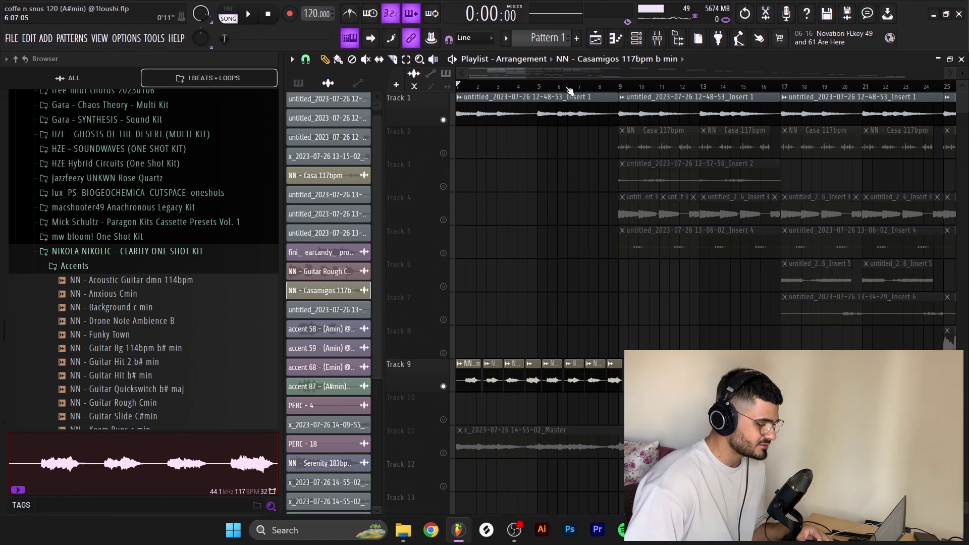
pyautogui.scroll(-4, 569, 88)
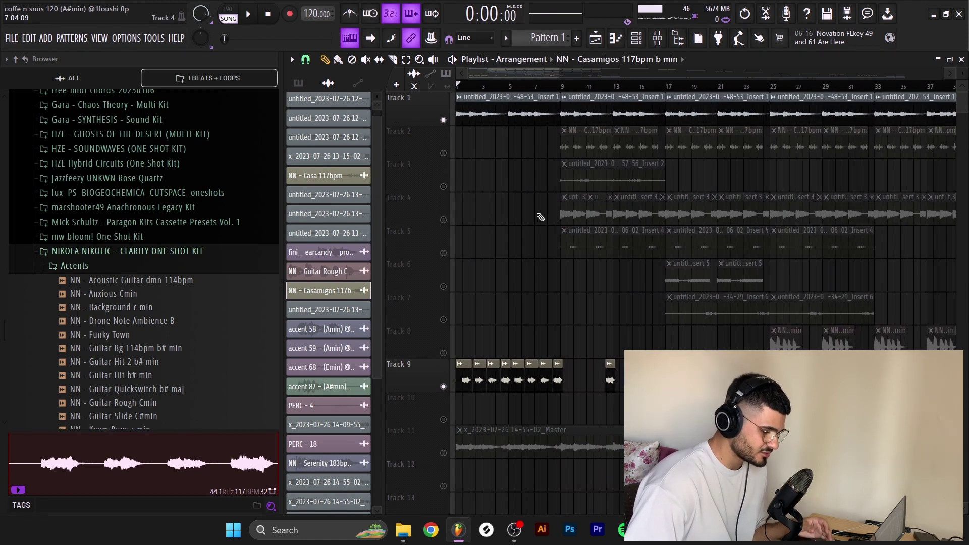
# Step: Collapse the Accents folder and reopen the Clarity one shot kit folder in the Browser
pyautogui.click(88, 266)
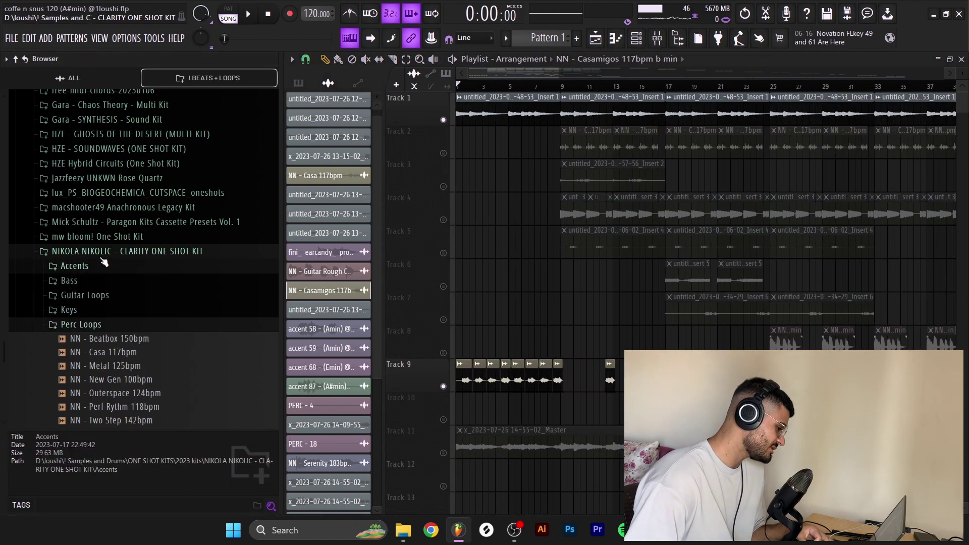
pyautogui.click(101, 251)
pyautogui.click(123, 251)
pyautogui.scroll(-5, 124, 277)
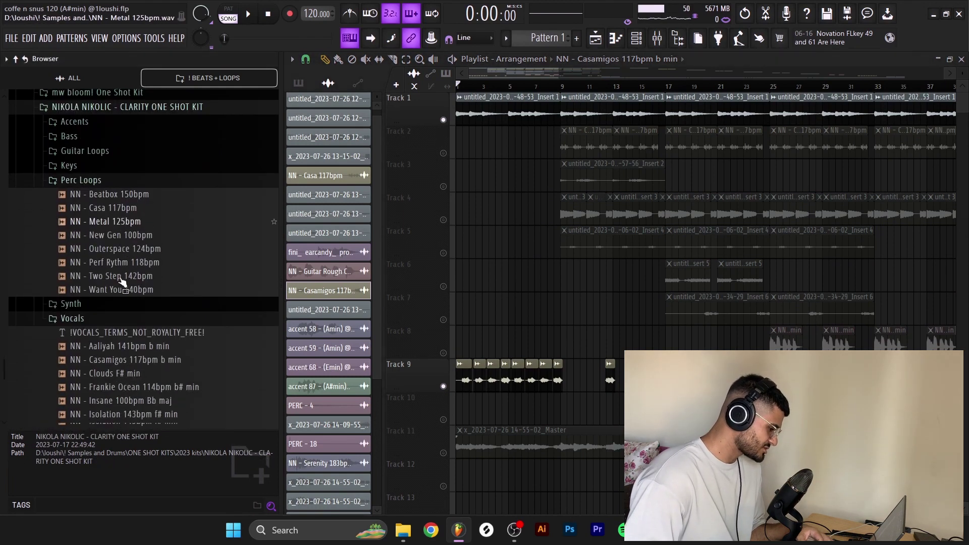
pyautogui.scroll(-4, 97, 227)
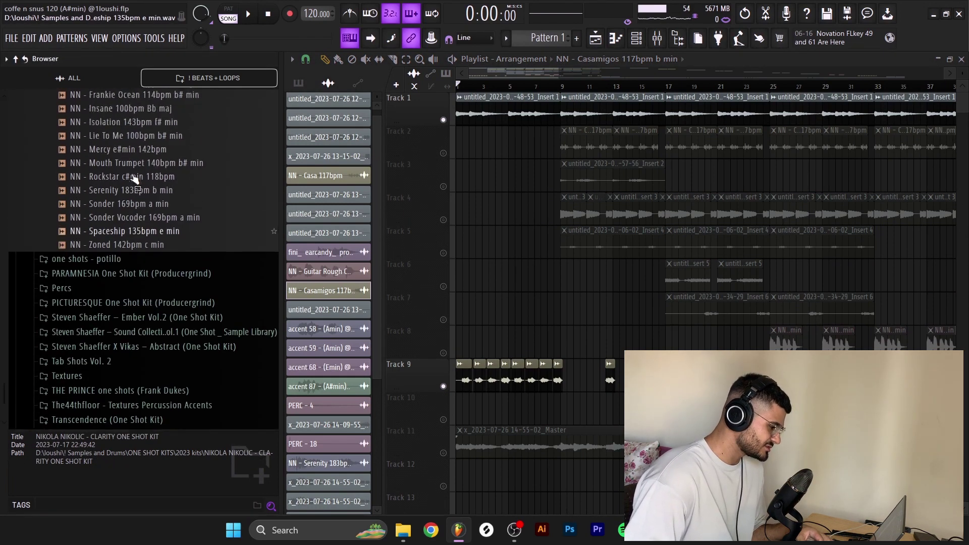
pyautogui.scroll(4, 121, 342)
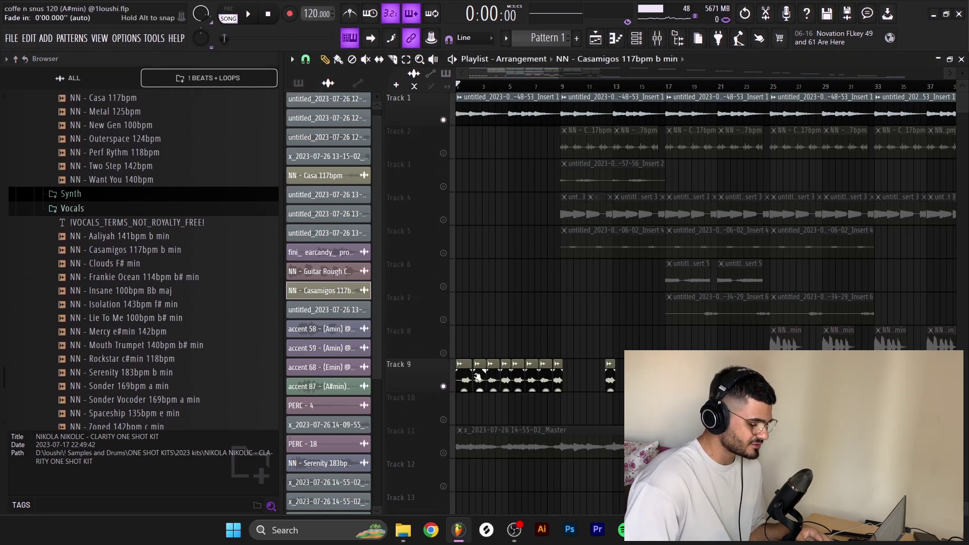
pyautogui.scroll(3, 486, 362)
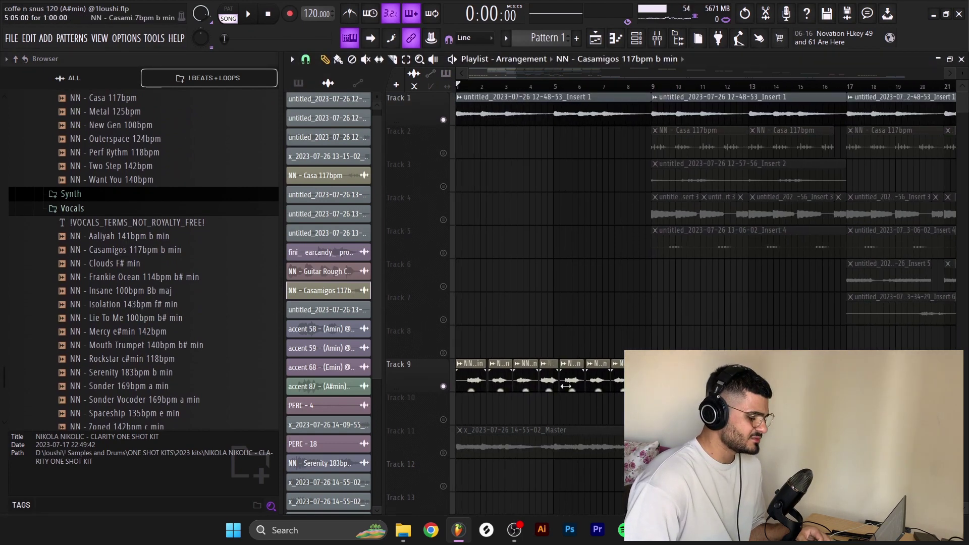
# Step: Check the NN - Casamigos sample settings, then play the arrangement from the start
pyautogui.click(469, 363)
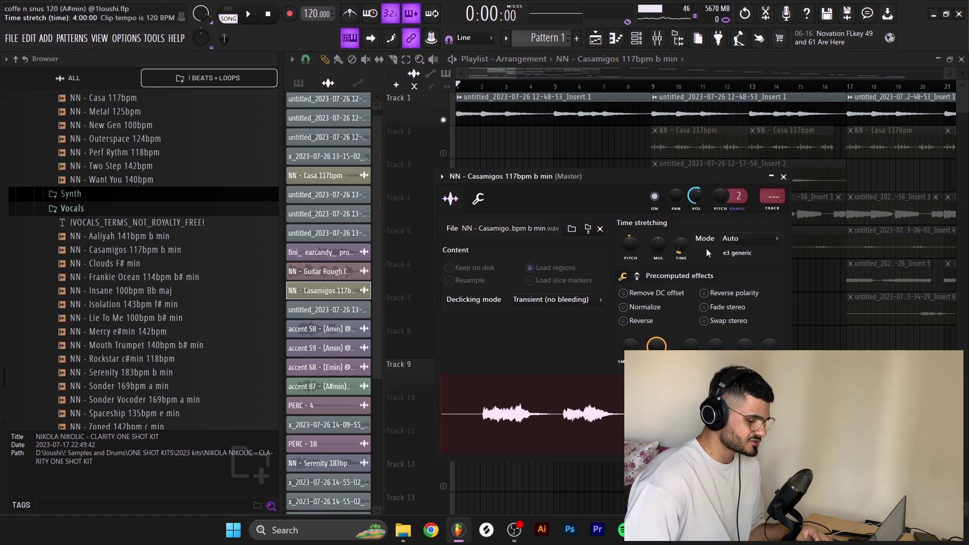
pyautogui.press('Escape')
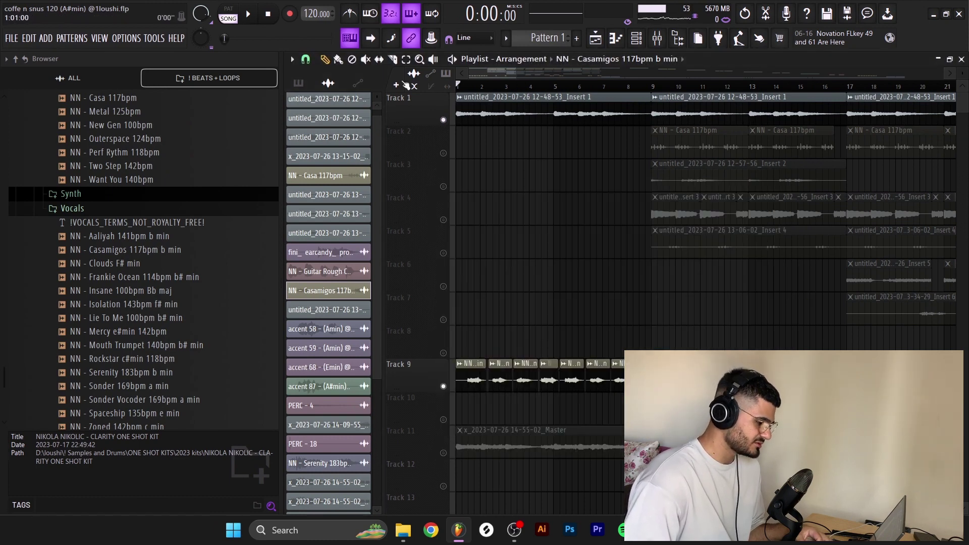
pyautogui.press('space')
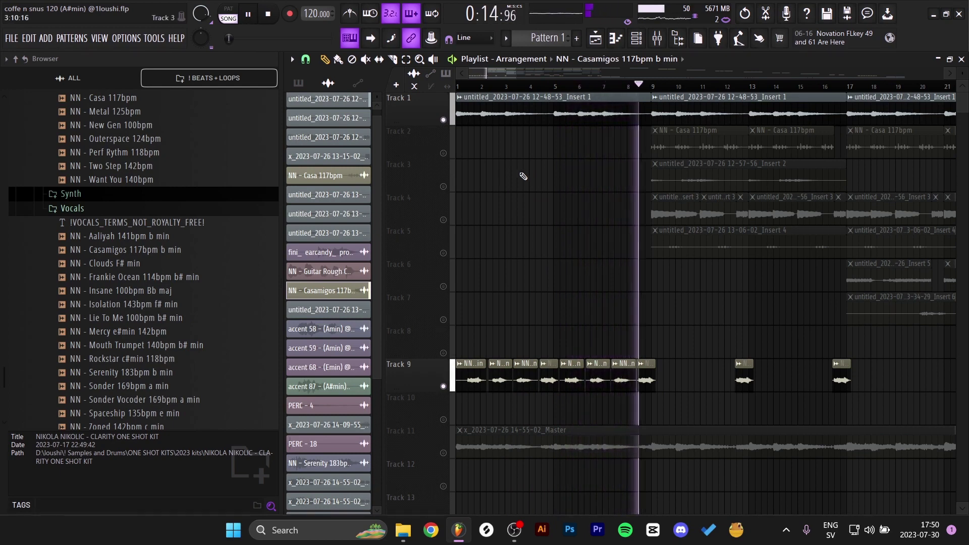
# Step: Stop playback, zoom the Playlist out, and leave only Tracks 1 and 2 audible
pyautogui.press('space')
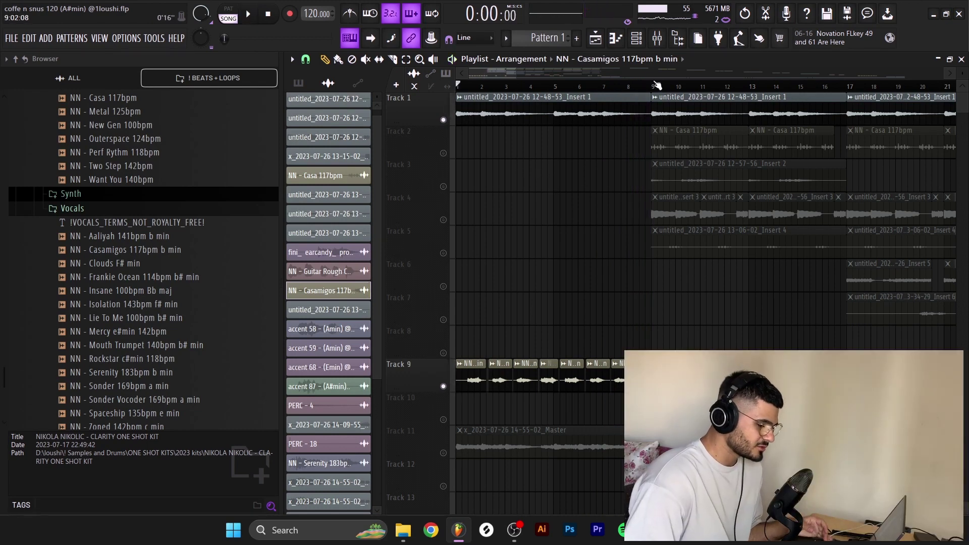
pyautogui.scroll(-4, 653, 83)
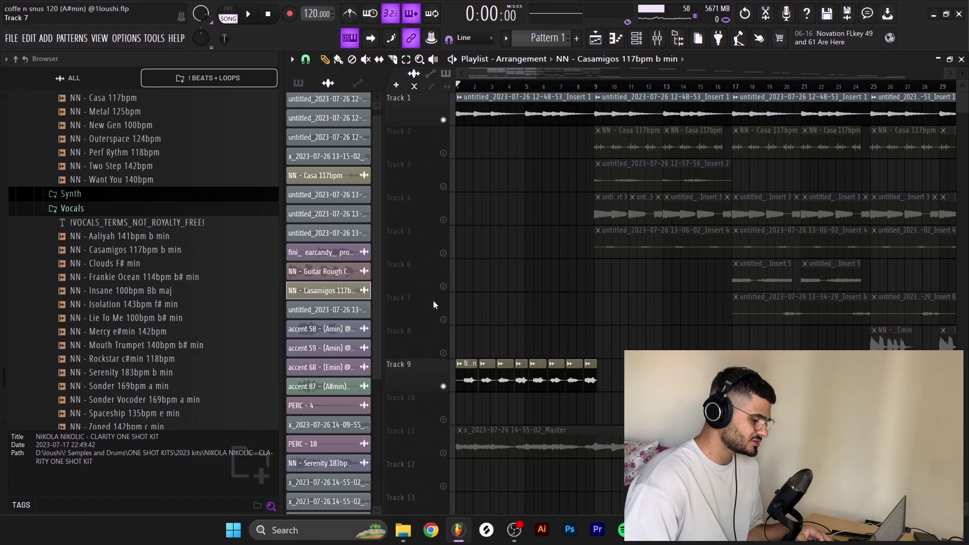
pyautogui.scroll(-4, 550, 84)
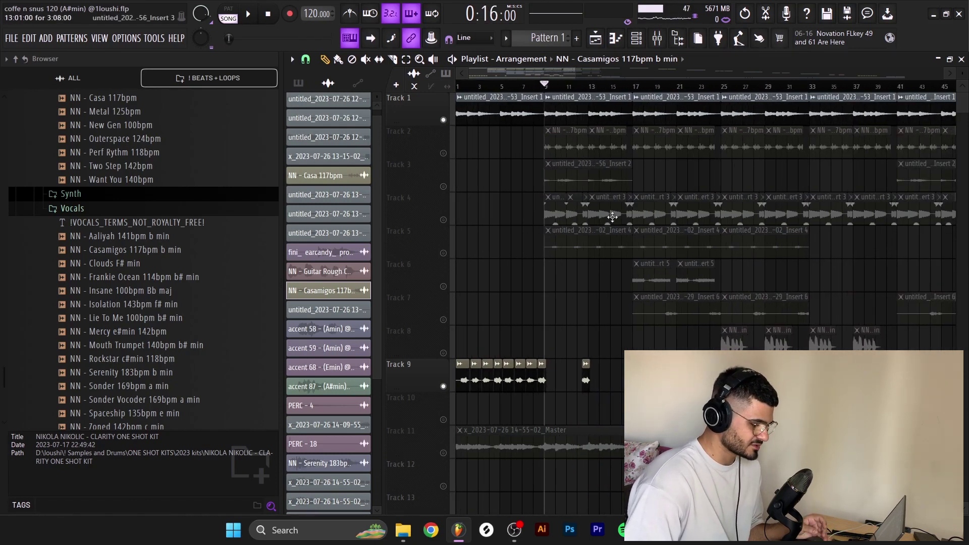
pyautogui.rightClick(443, 120)
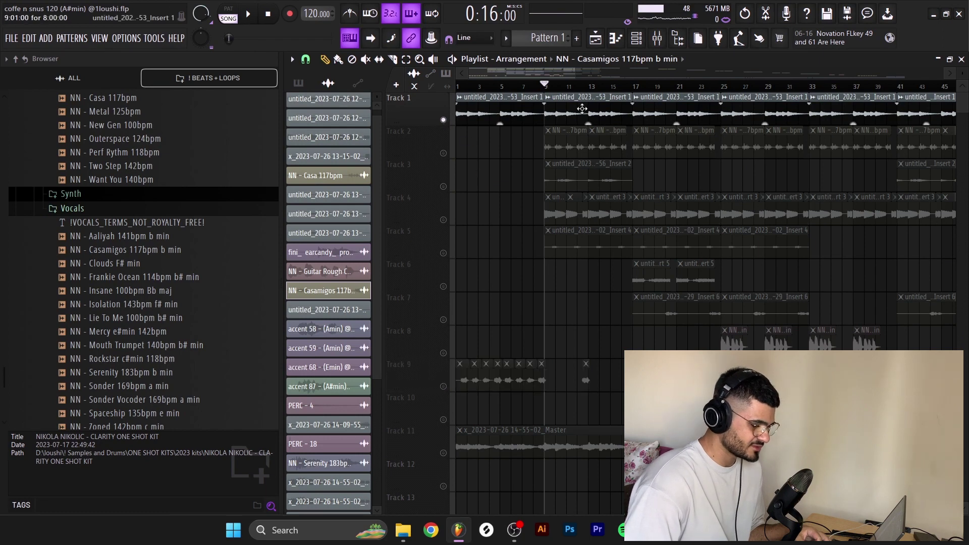
pyautogui.click(444, 154)
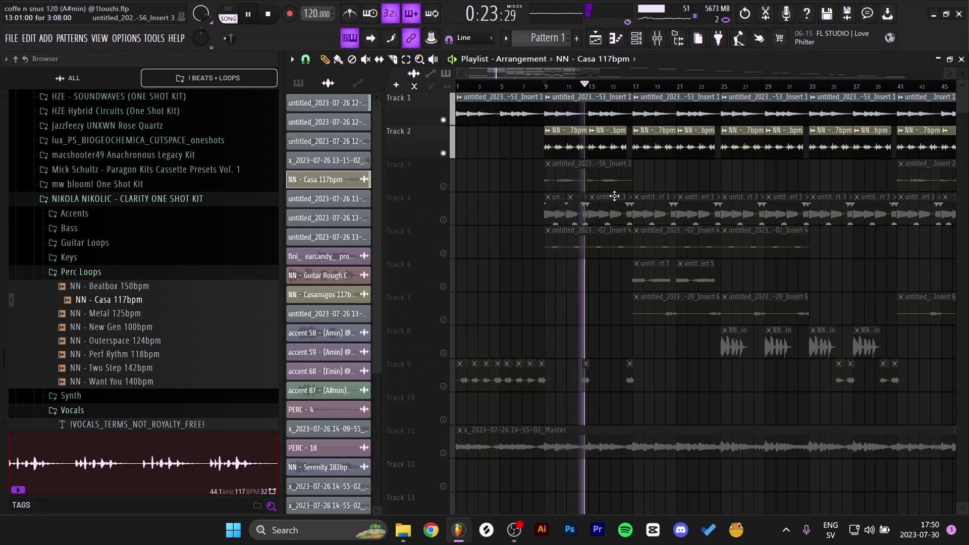
# Step: Check the Insert 2 clip settings, solo Track 3, and play the section from bar 9
pyautogui.press('space')
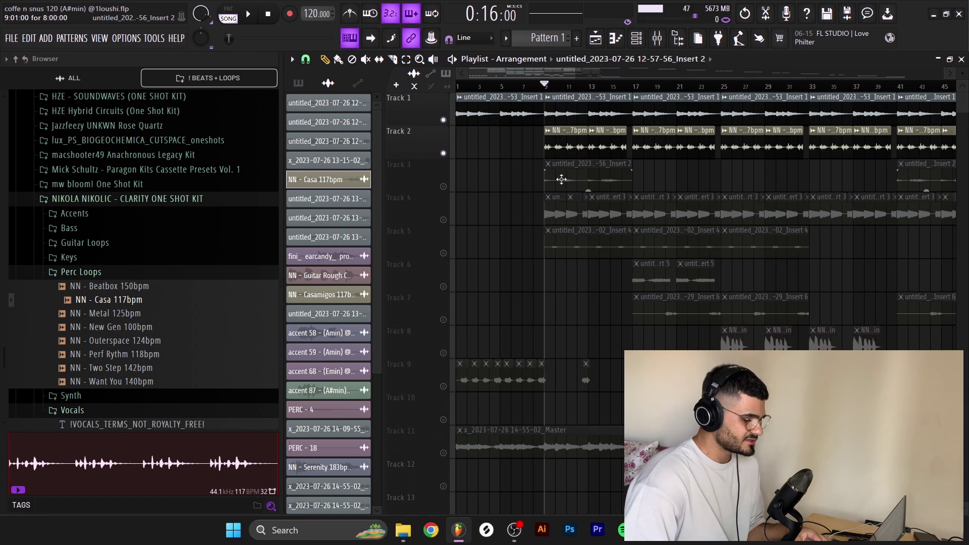
pyautogui.doubleClick(561, 179)
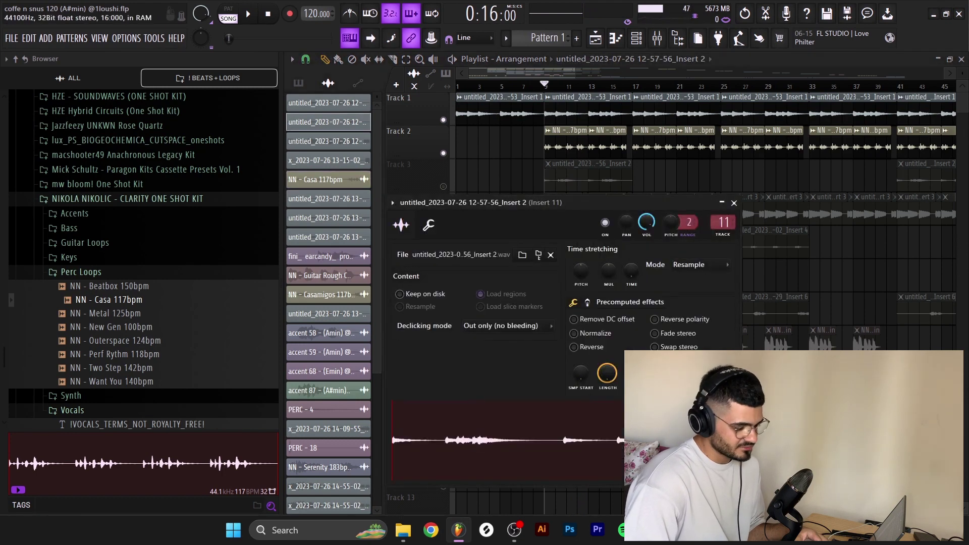
pyautogui.click(734, 203)
pyautogui.keyDown('ctrl'); pyautogui.click(443, 186); pyautogui.keyUp('ctrl')
pyautogui.press('space')
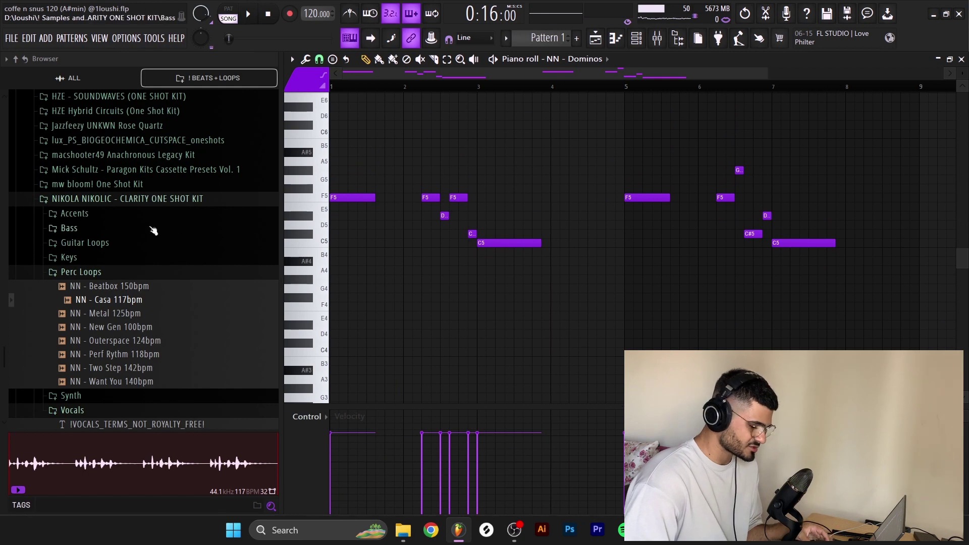
# Step: Preview NN - Dominos from the Keys folder, play its melody pattern, then bring up the mixer
pyautogui.click(81, 258)
pyautogui.click(108, 299)
pyautogui.click(108, 299)
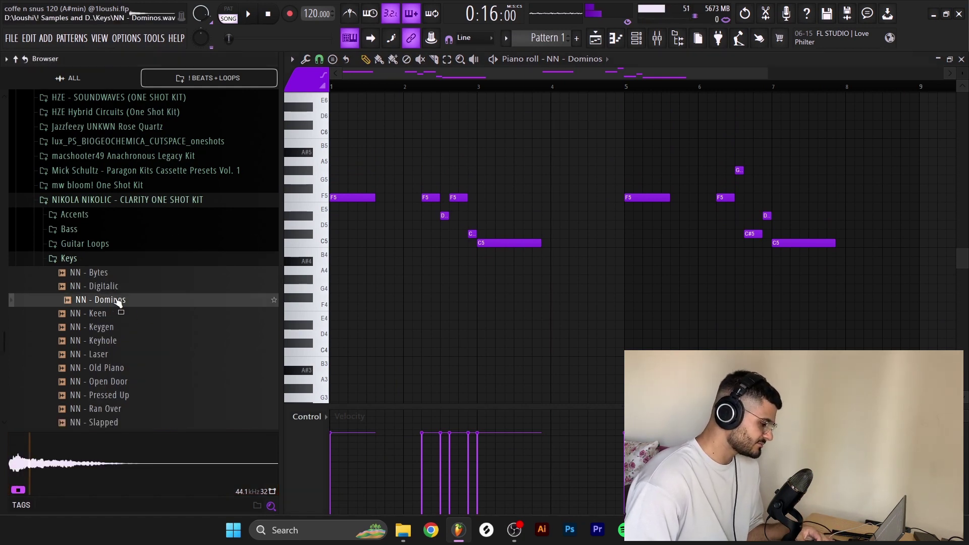
pyautogui.click(494, 59)
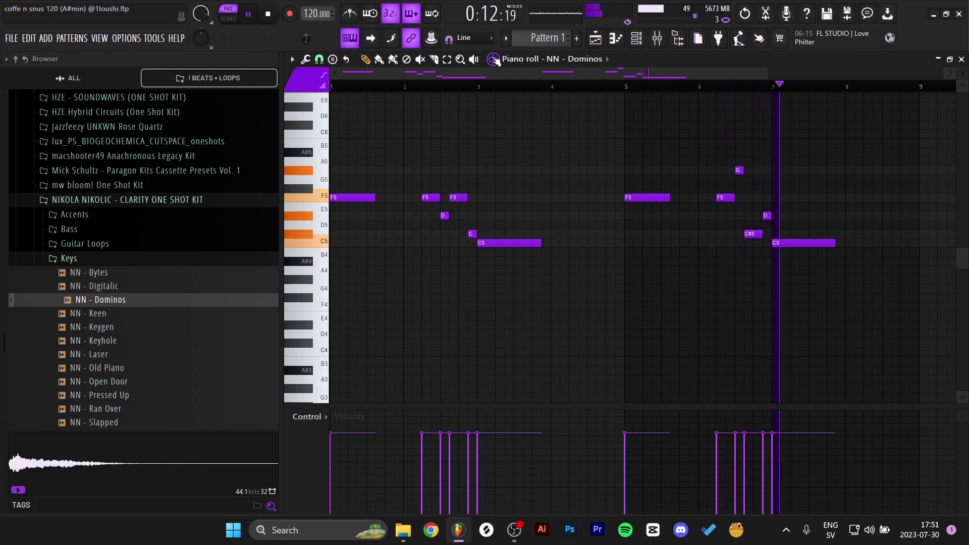
pyautogui.press('space')
pyautogui.press('F9')
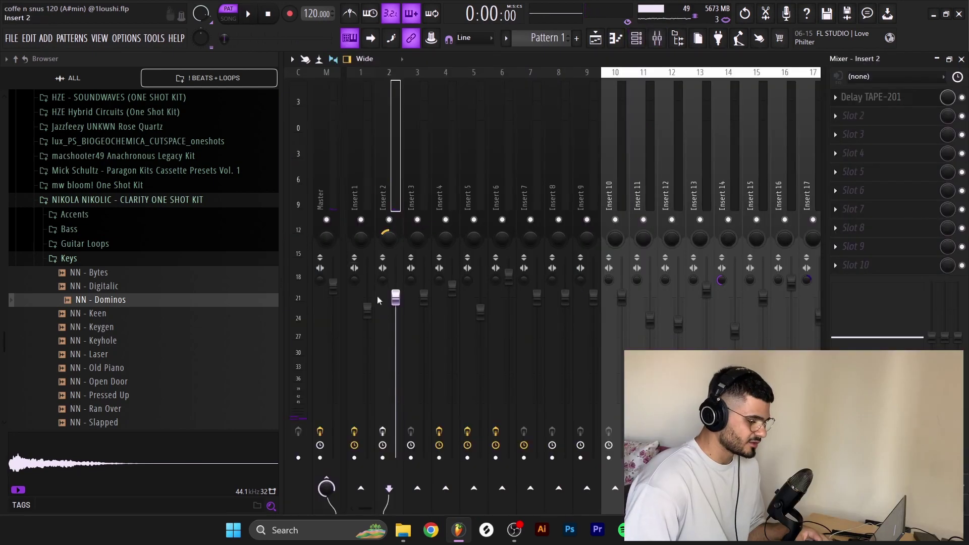
# Step: Inspect Delay TAPE-201 on Insert 2, play the Dominos melody, then play the arrangement from bar 9
pyautogui.click(870, 97)
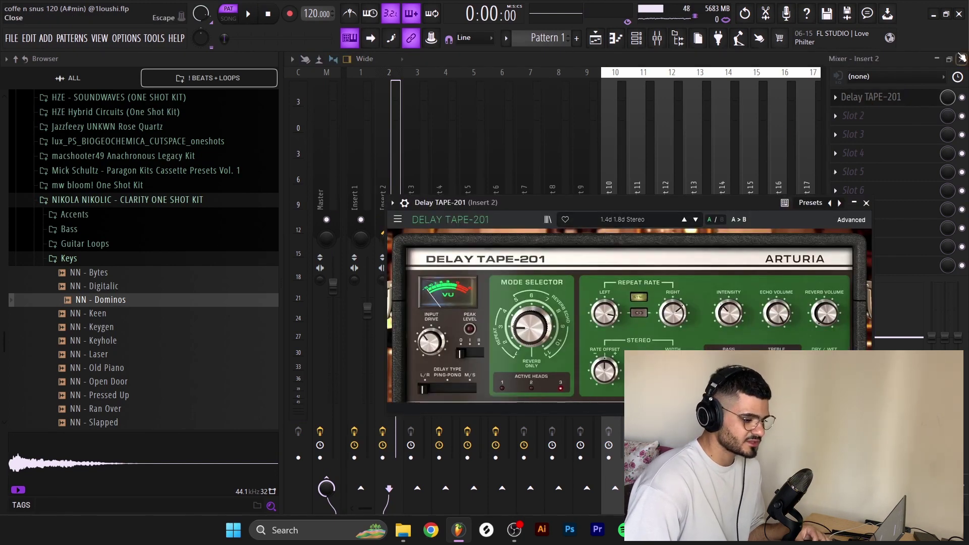
pyautogui.press('F7')
pyautogui.press('space')
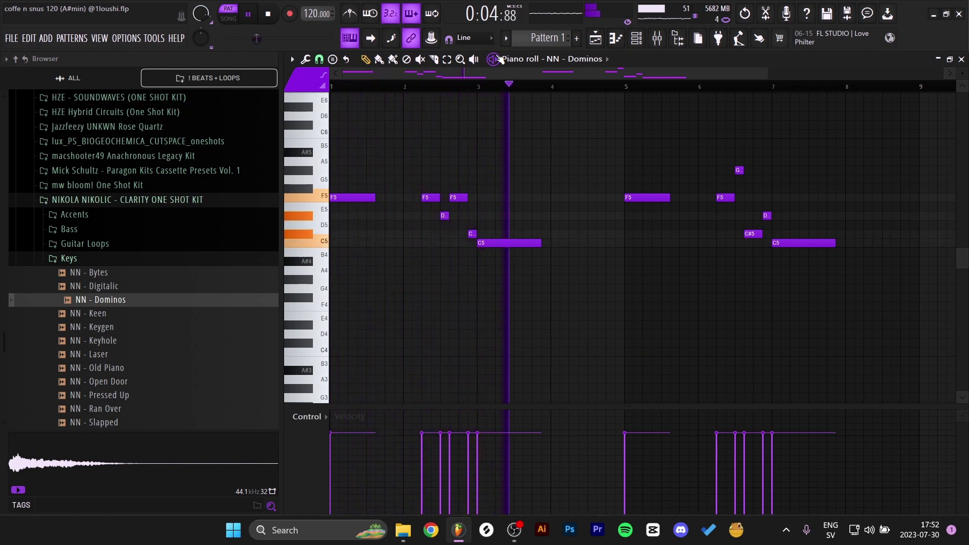
pyautogui.press('space')
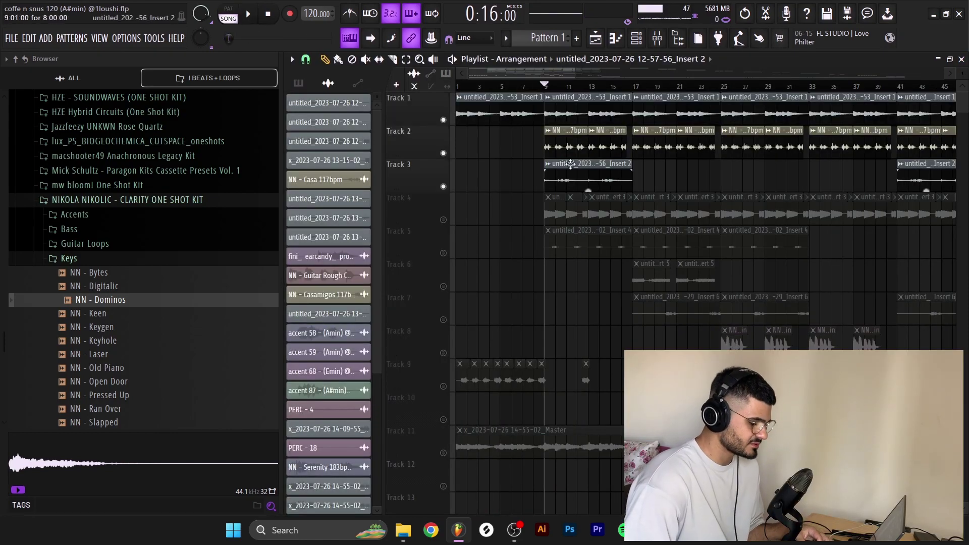
pyautogui.press('space')
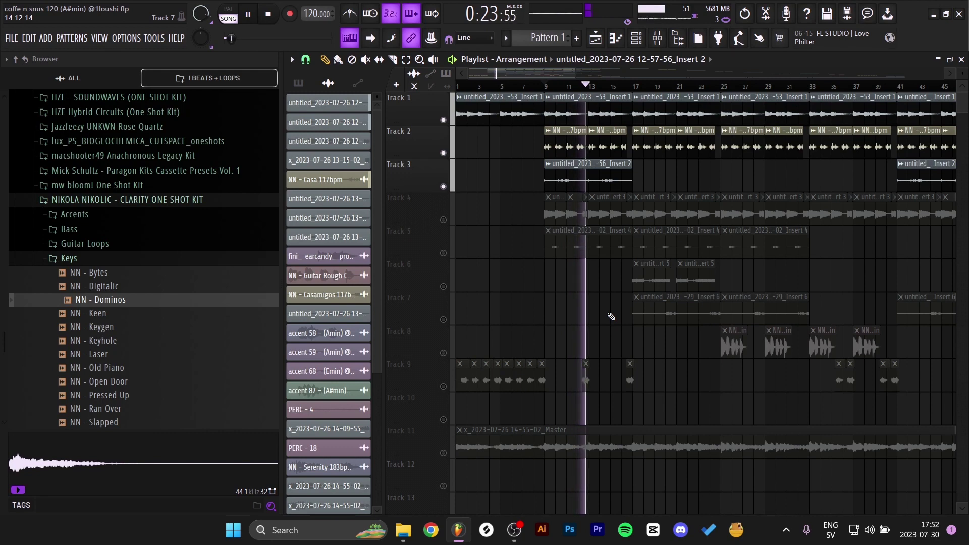
# Step: Unmute and solo Track 4, then play it from bar 9
pyautogui.press('space')
pyautogui.click(443, 219)
pyautogui.keyDown('ctrl'); pyautogui.click(443, 220); pyautogui.keyUp('ctrl')
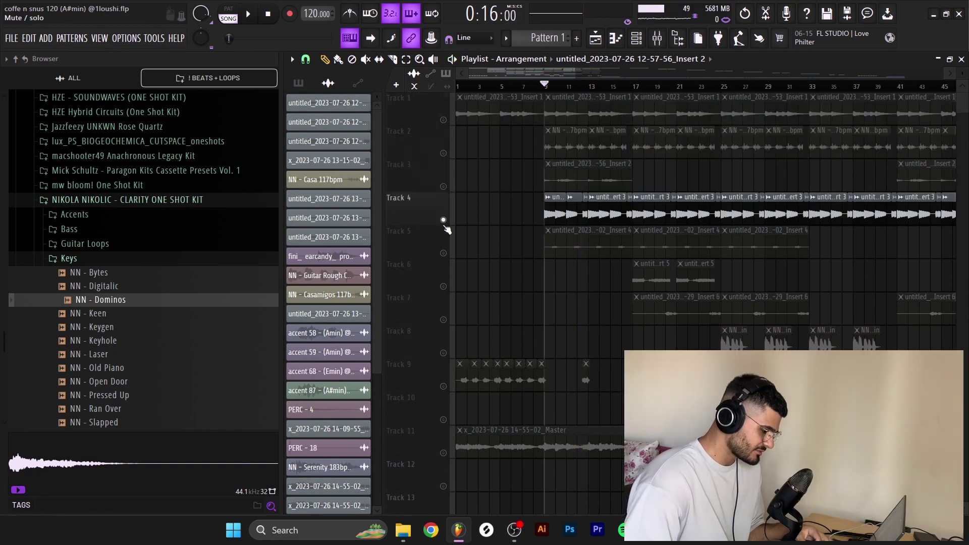
pyautogui.press('space')
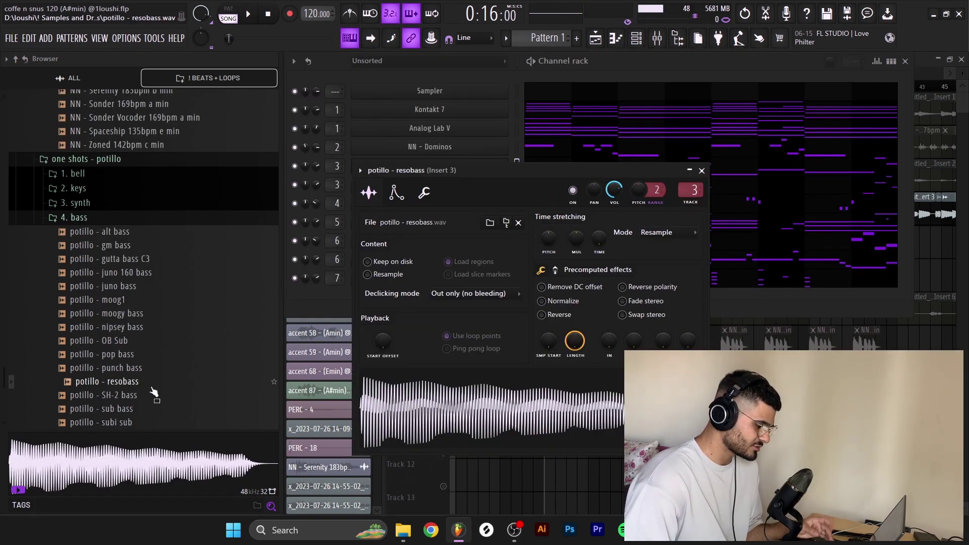
# Step: Open the potillo - resobass bassline in the piano roll and play the pattern
pyautogui.press('F7')
pyautogui.scroll(3, 519, 277)
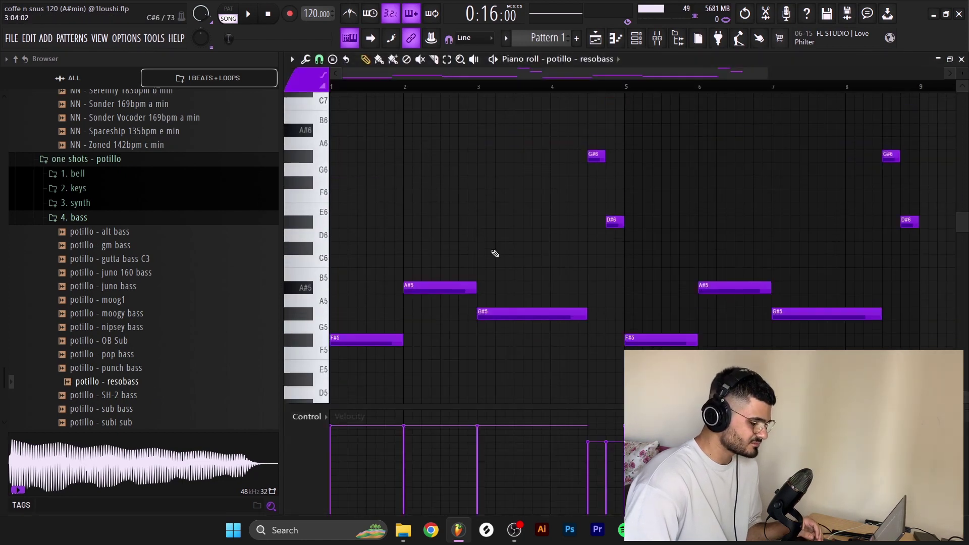
pyautogui.scroll(2, 580, 273)
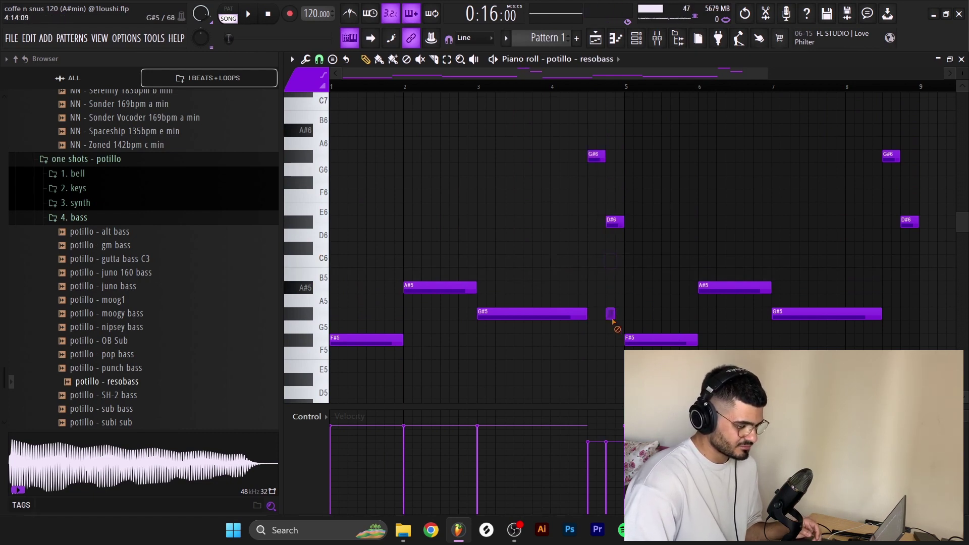
pyautogui.press('space')
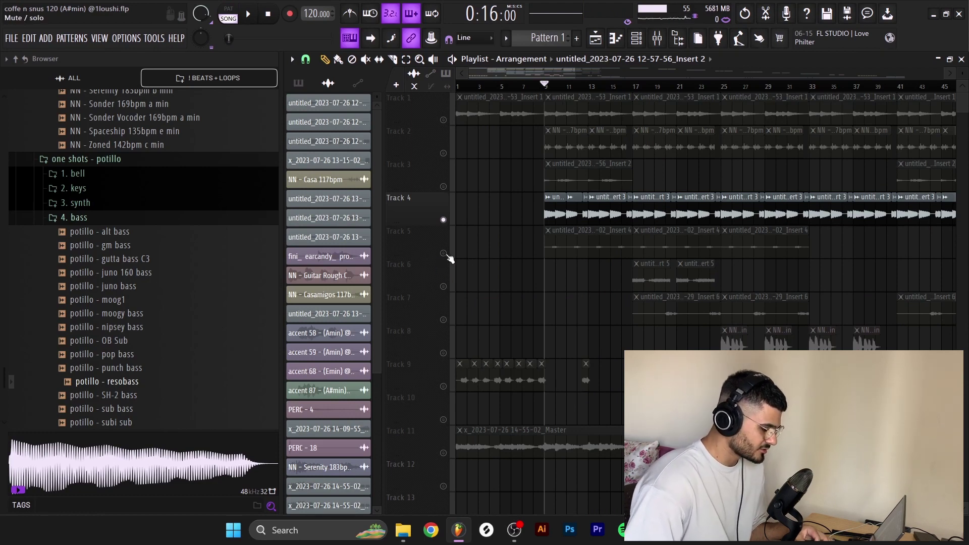
# Step: Select Track 5's clips and play the arrangement from bar 9
pyautogui.click(555, 247)
pyautogui.scroll(3, 529, 277)
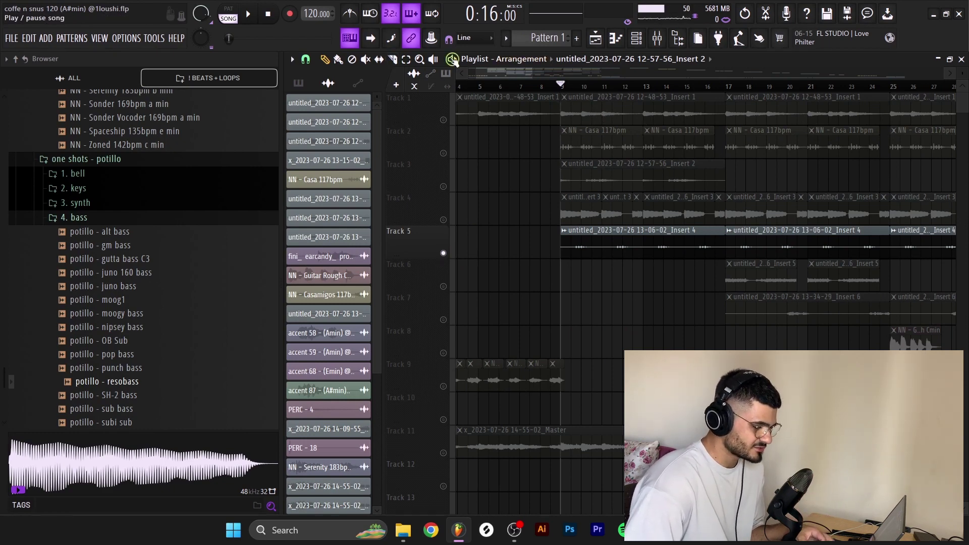
pyautogui.click(453, 60)
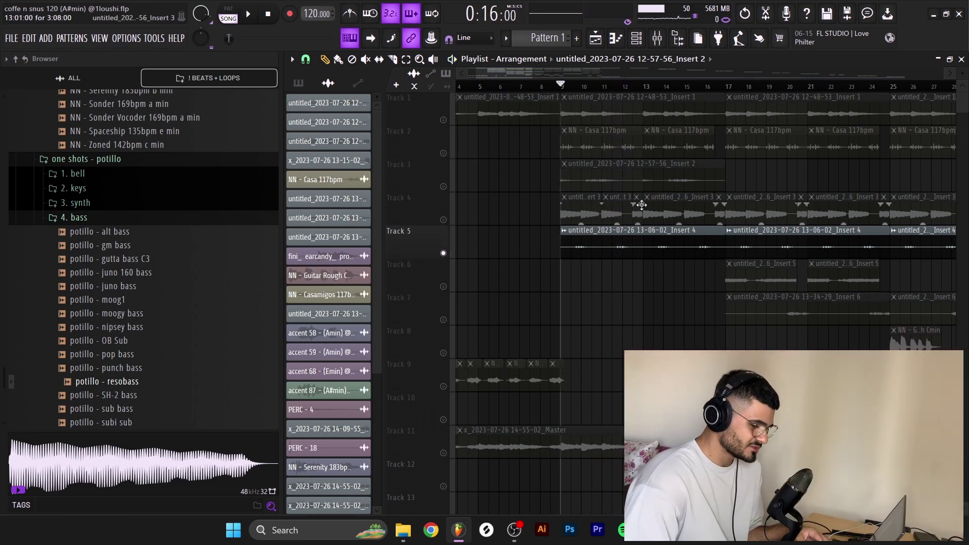
# Step: Review the potillo - r_p (synth) C6 notes in the piano roll, then stop playback
pyautogui.click(637, 41)
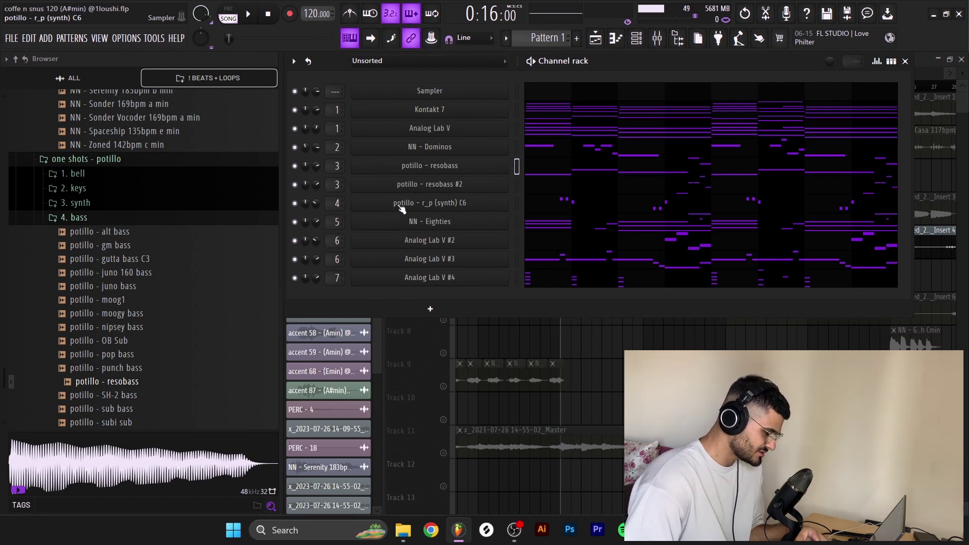
pyautogui.click(574, 204)
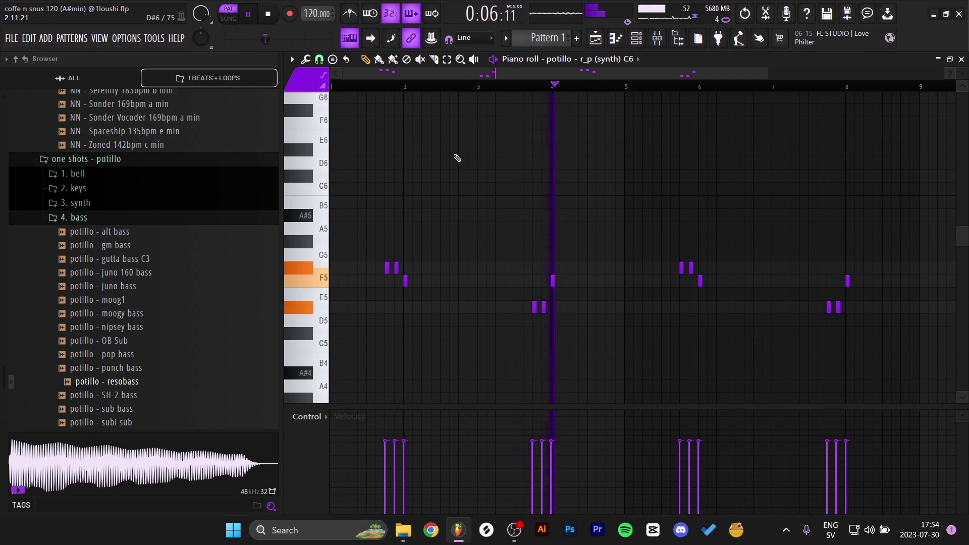
pyautogui.press('space')
# Step: Inspect Insert 4's Blackhole reverb and Parametric EQ 2 in the mixer
pyautogui.click(660, 41)
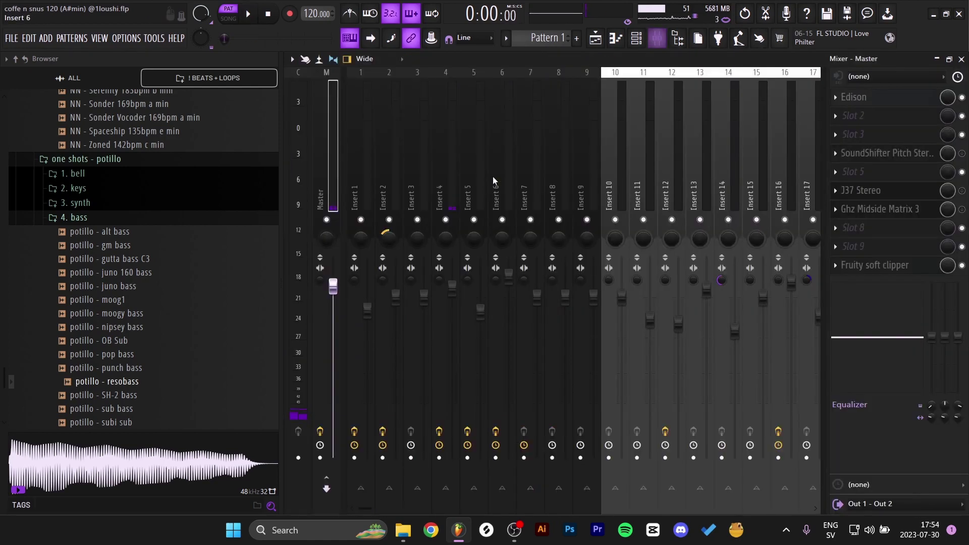
pyautogui.click(452, 184)
pyautogui.click(859, 97)
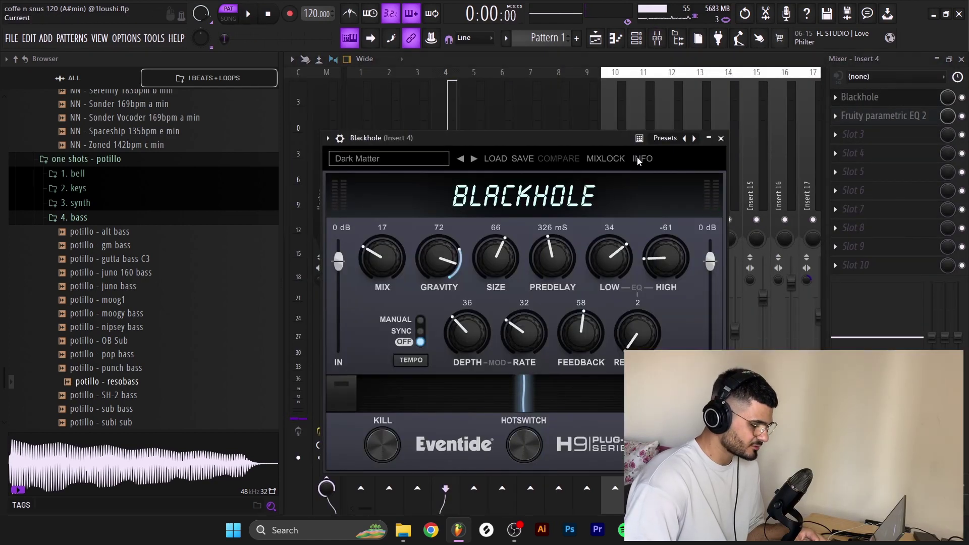
pyautogui.click(888, 115)
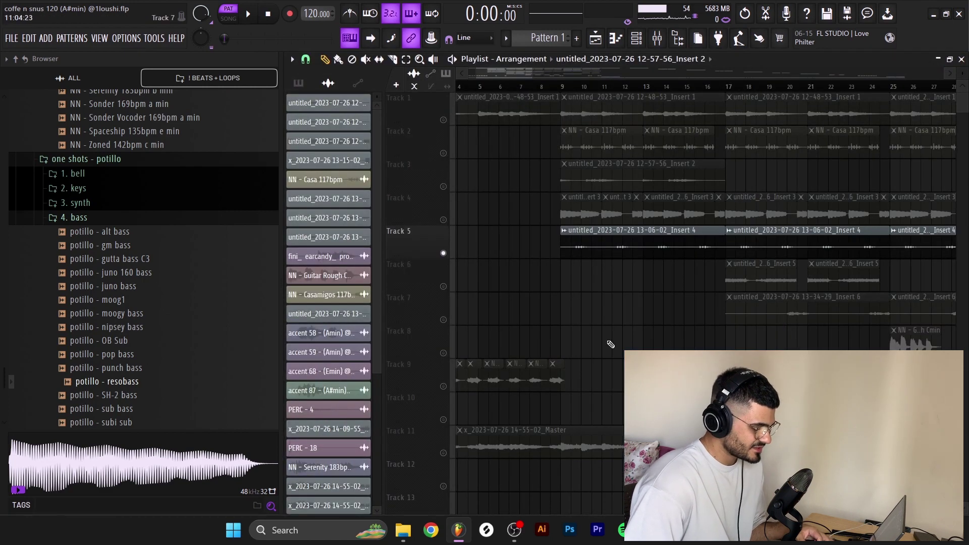
# Step: Unmute Track 9 and Tracks 1–10, mute Track 11, and play from bar 9
pyautogui.click(443, 386)
pyautogui.hscroll(-3, 444, 393)
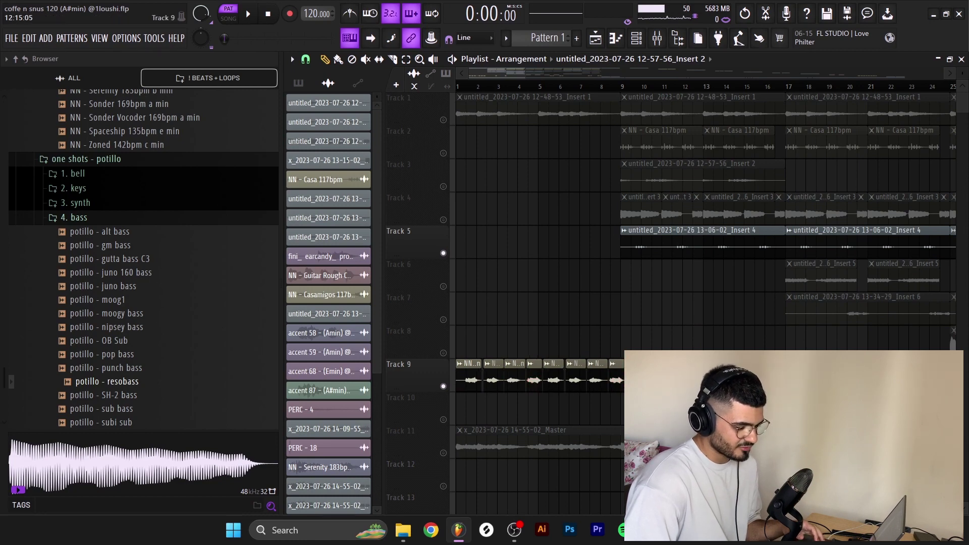
pyautogui.keyDown('ctrl'); pyautogui.click(443, 453); pyautogui.keyUp('ctrl')
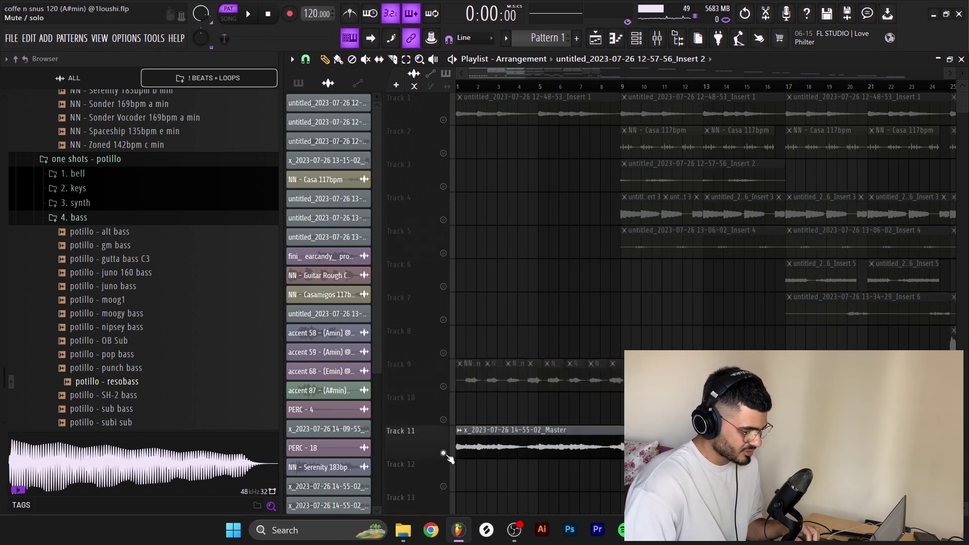
pyautogui.keyDown('ctrl'); pyautogui.click(443, 452); pyautogui.keyUp('ctrl')
pyautogui.click(443, 452)
pyautogui.press('space')
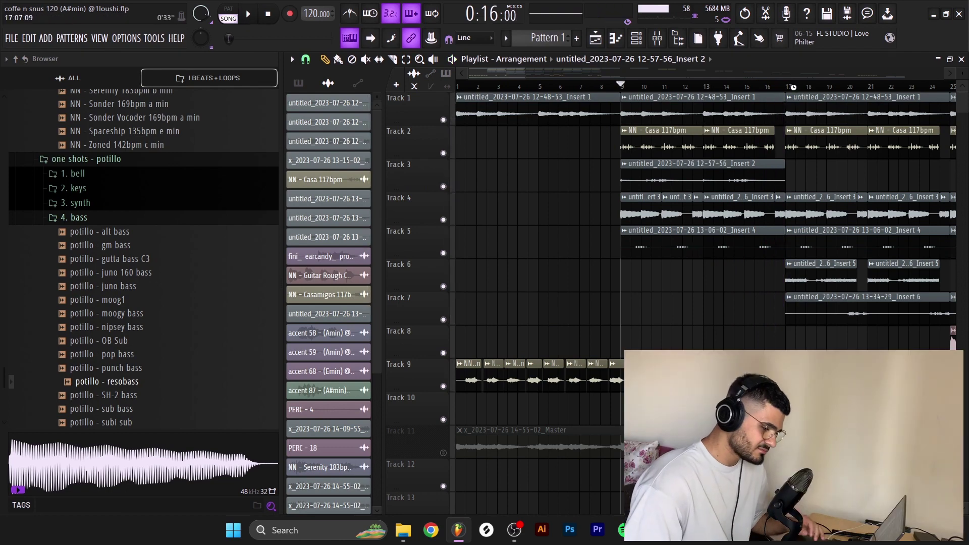
# Step: Audition the section from bar 17 and unmute Track 2
pyautogui.scroll(-5, 551, 311)
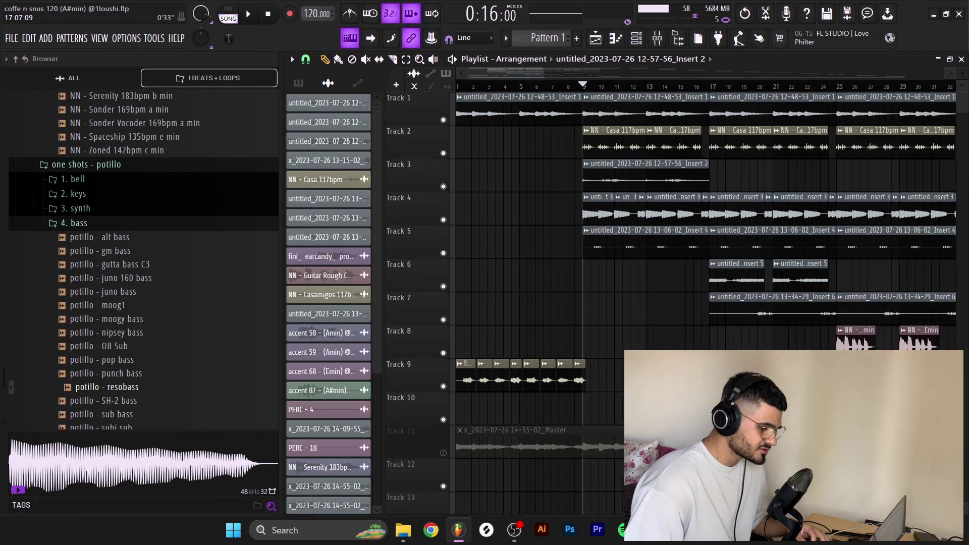
pyautogui.hscroll(3, 547, 227)
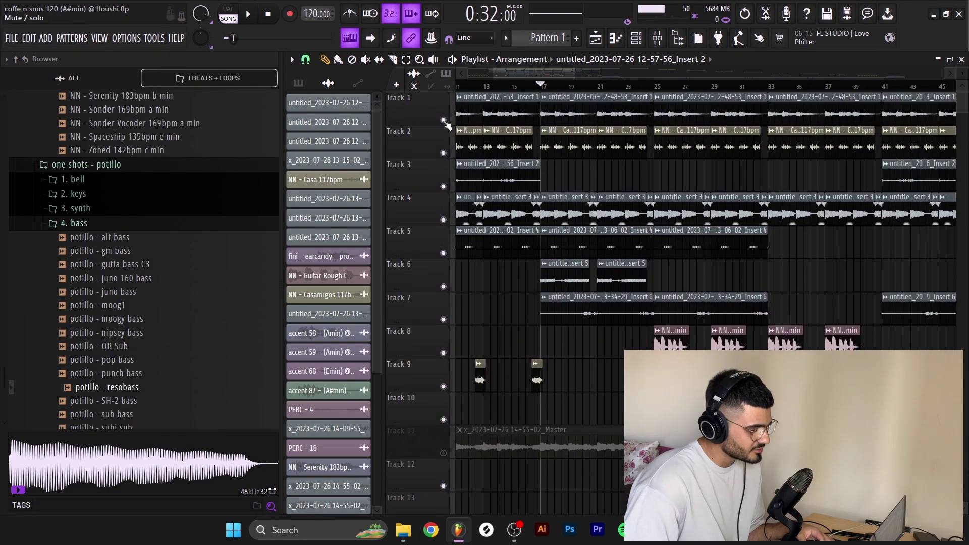
pyautogui.press('space')
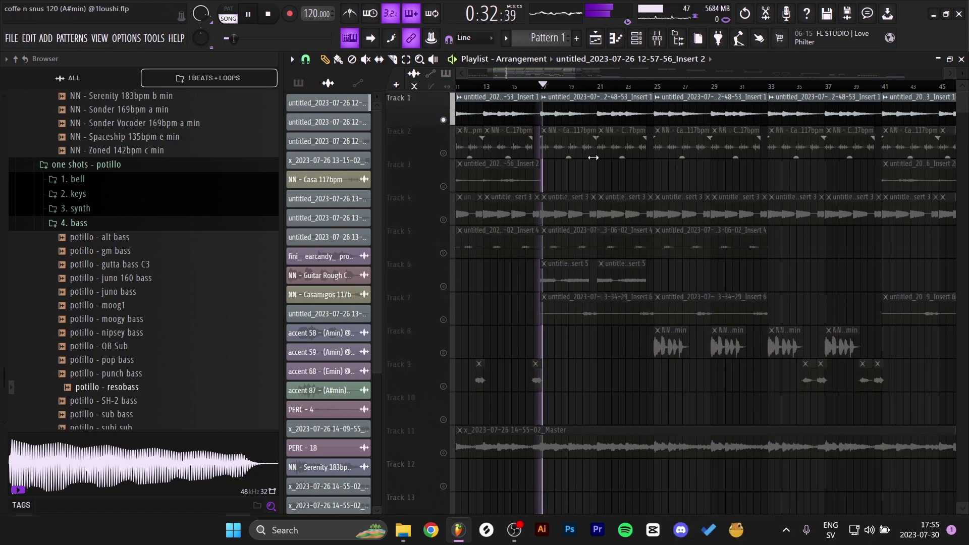
pyautogui.press('space')
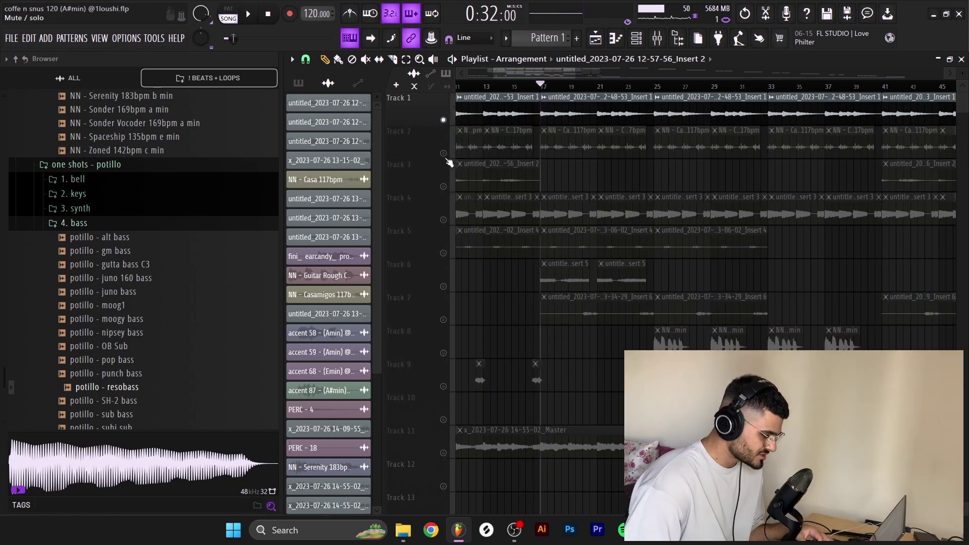
pyautogui.click(443, 153)
pyautogui.press('space')
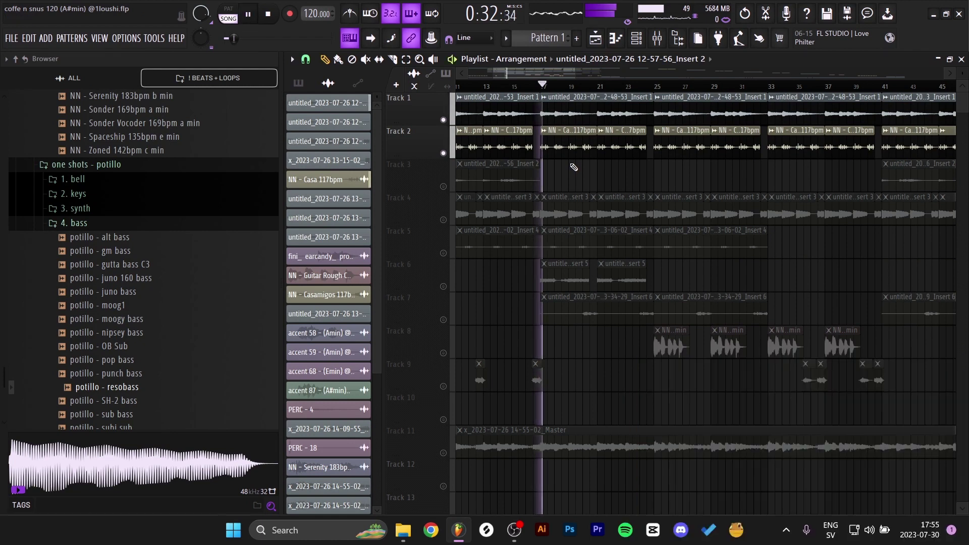
pyautogui.press('space')
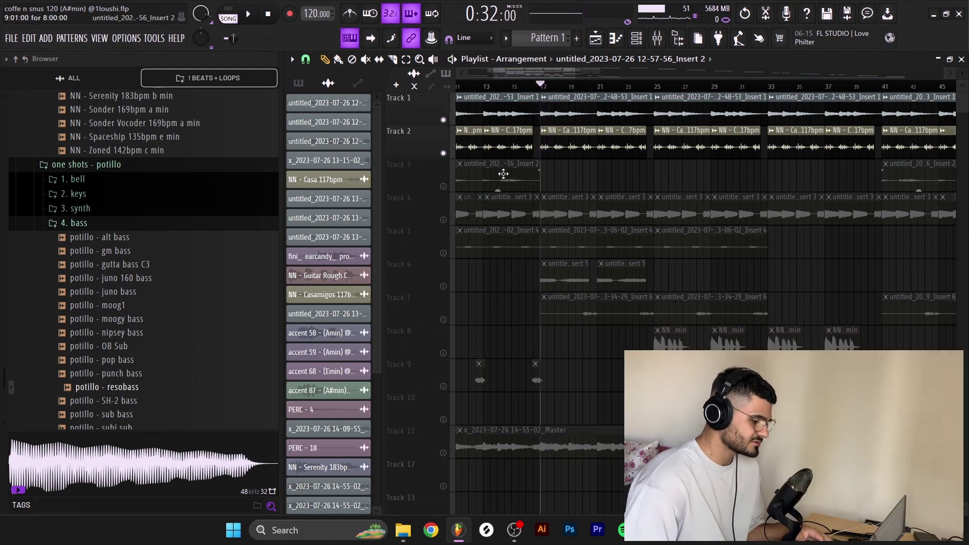
# Step: Unmute Tracks 4–7, solo Tracks 6 and 7, and play them from bar 17
pyautogui.click(443, 220)
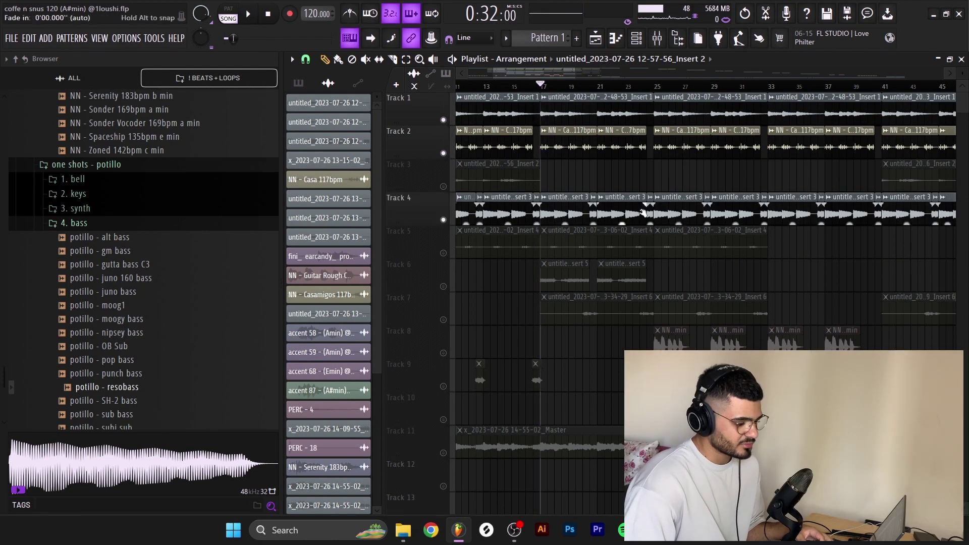
pyautogui.click(443, 252)
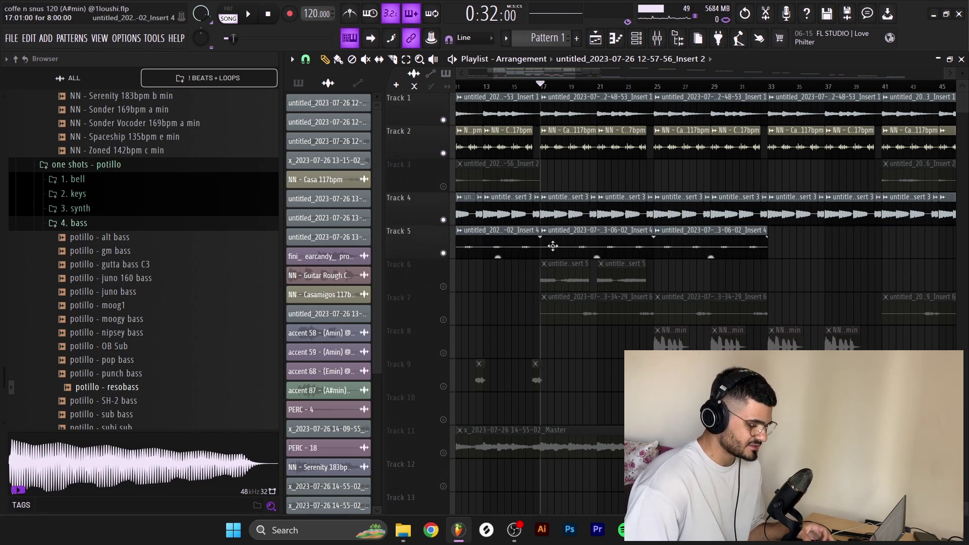
pyautogui.click(443, 287)
pyautogui.click(443, 319)
pyautogui.rightClick(443, 319)
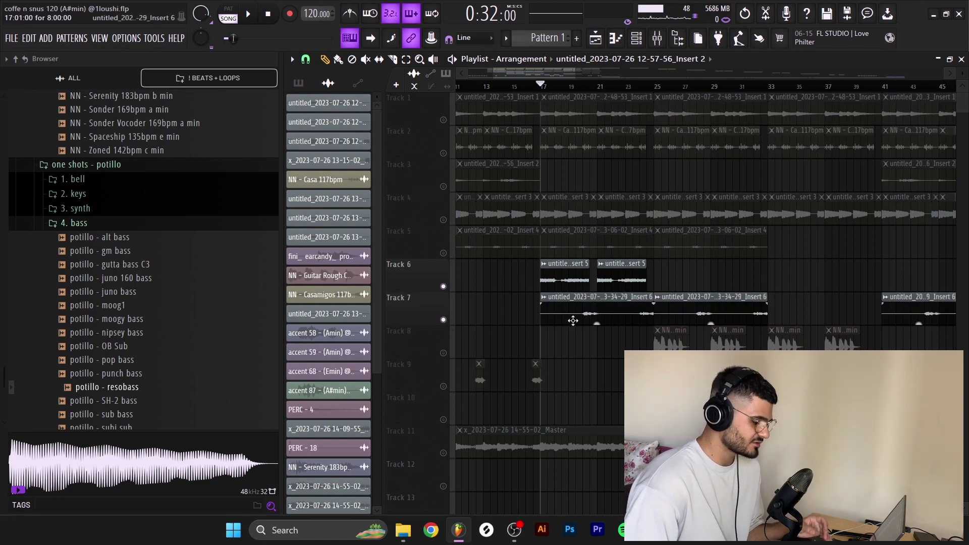
pyautogui.press('space')
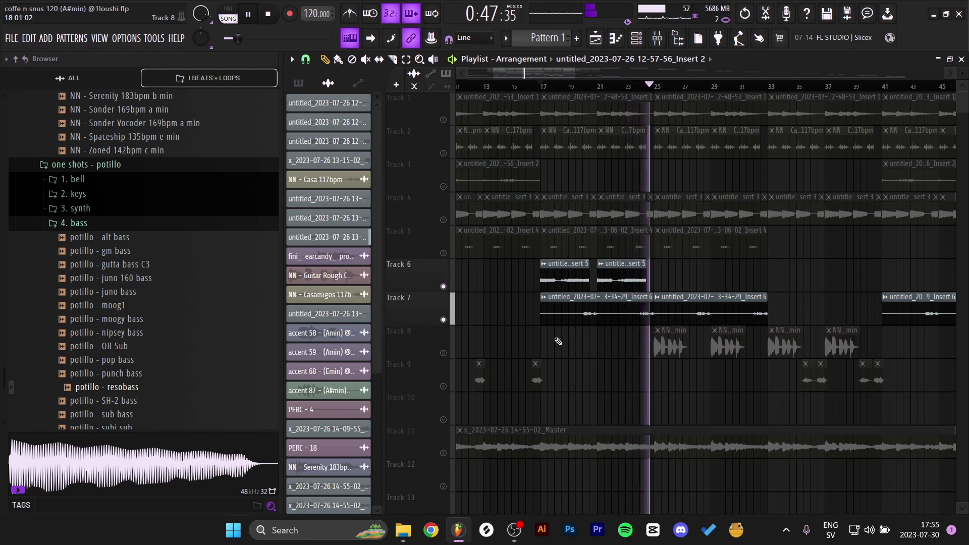
pyautogui.press('space')
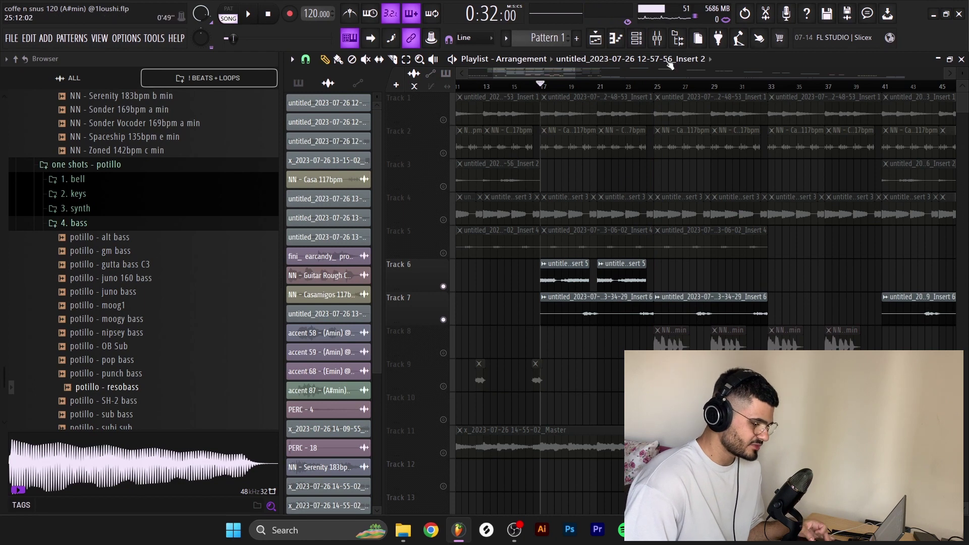
# Step: Open the NN - Eighties channel's piano roll and audition its chord pattern once
pyautogui.click(637, 38)
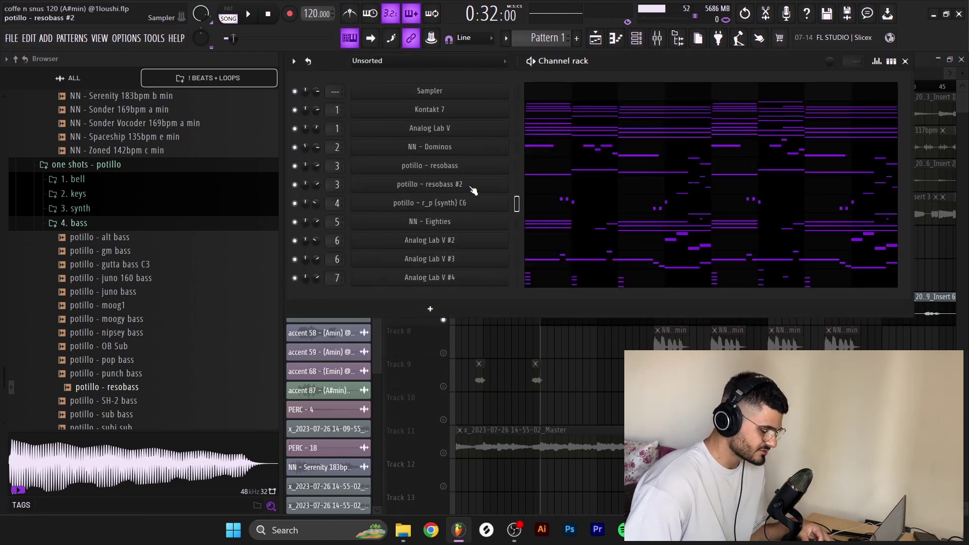
pyautogui.click(541, 228)
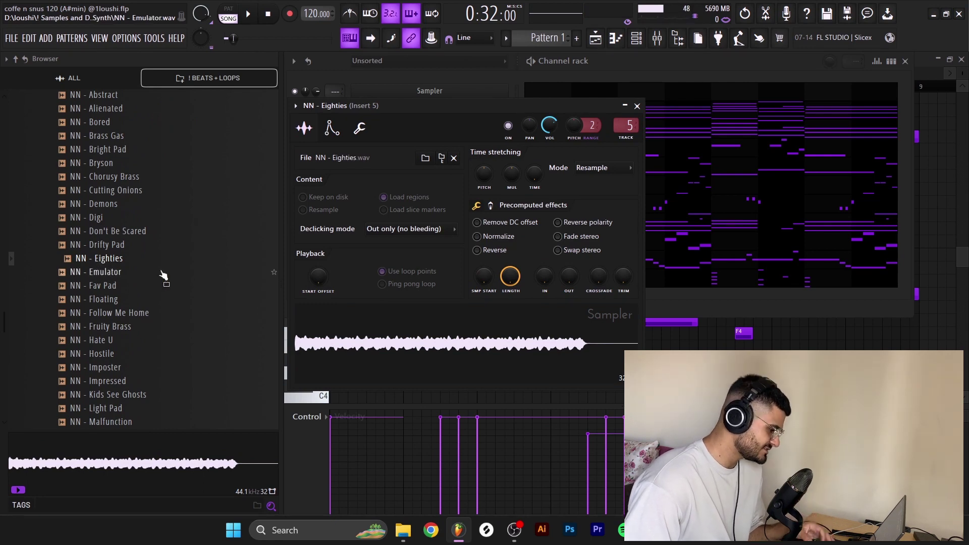
pyautogui.scroll(2, 163, 275)
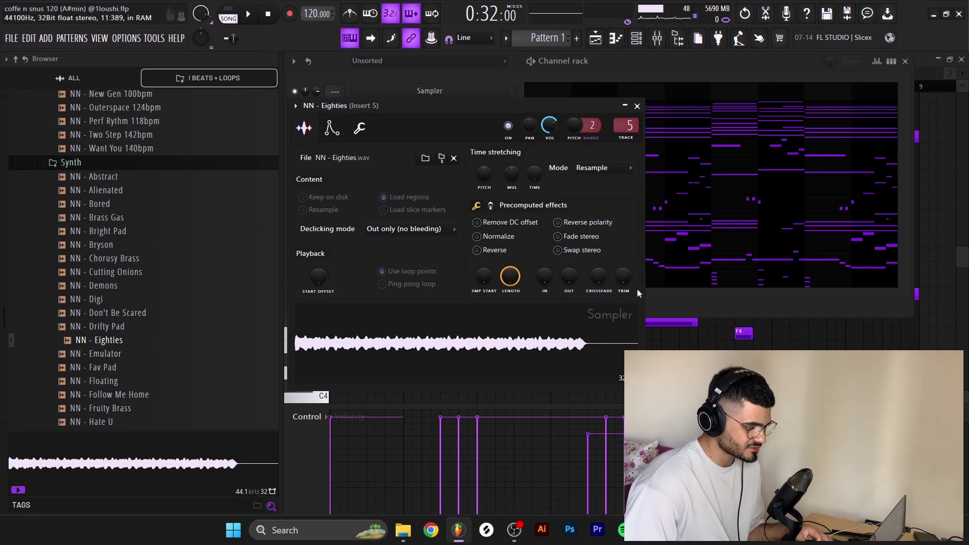
pyautogui.click(681, 222)
pyautogui.scroll(-3, 679, 223)
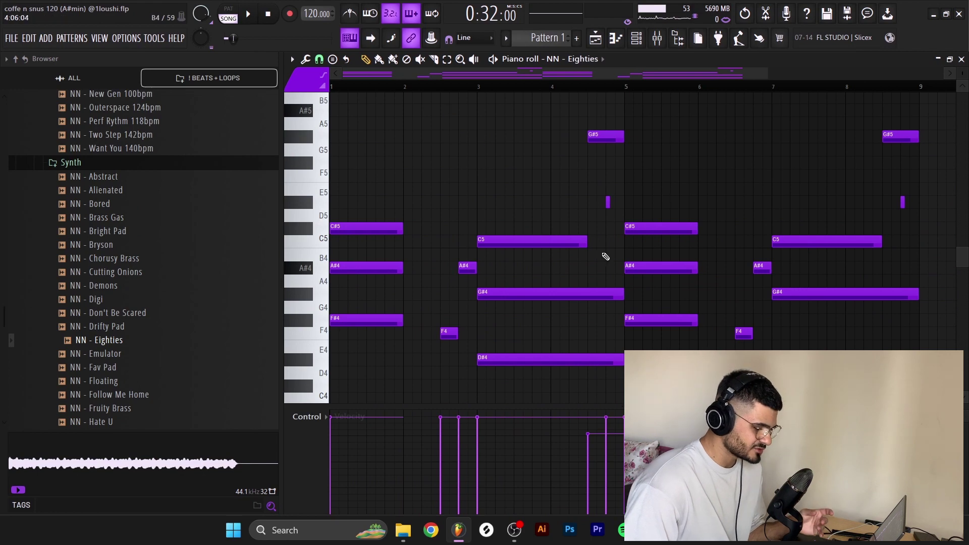
pyautogui.click(496, 60)
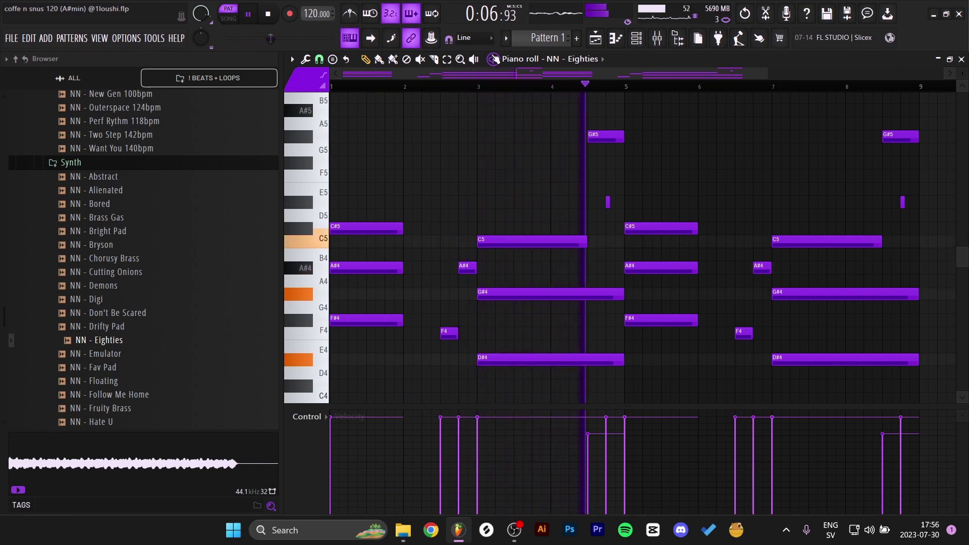
pyautogui.press('space')
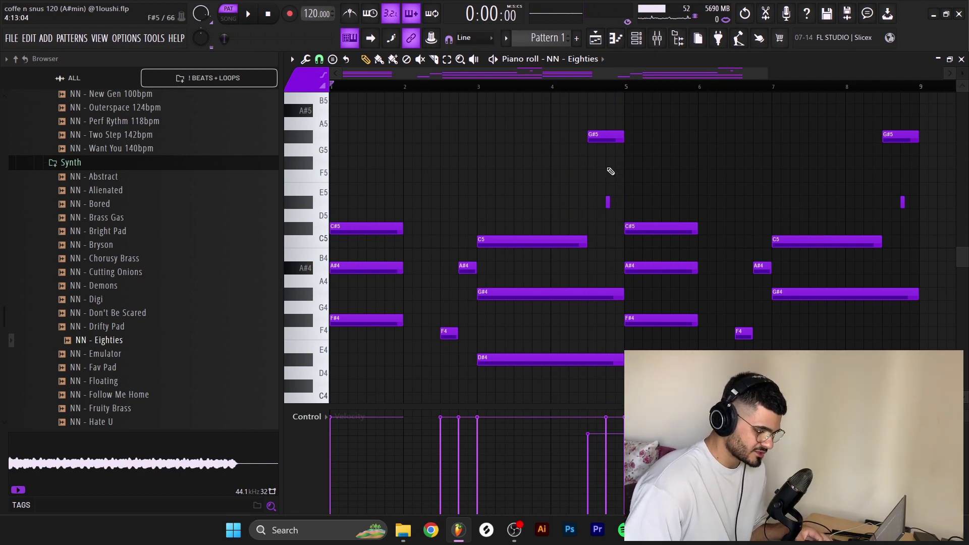
# Step: Compare Track 6 playback with Track 7 muted, then return the playhead to bar 17
pyautogui.click(962, 60)
pyautogui.moveTo(655, 275); pyautogui.dragTo(536, 282)
pyautogui.scroll(3, 589, 283)
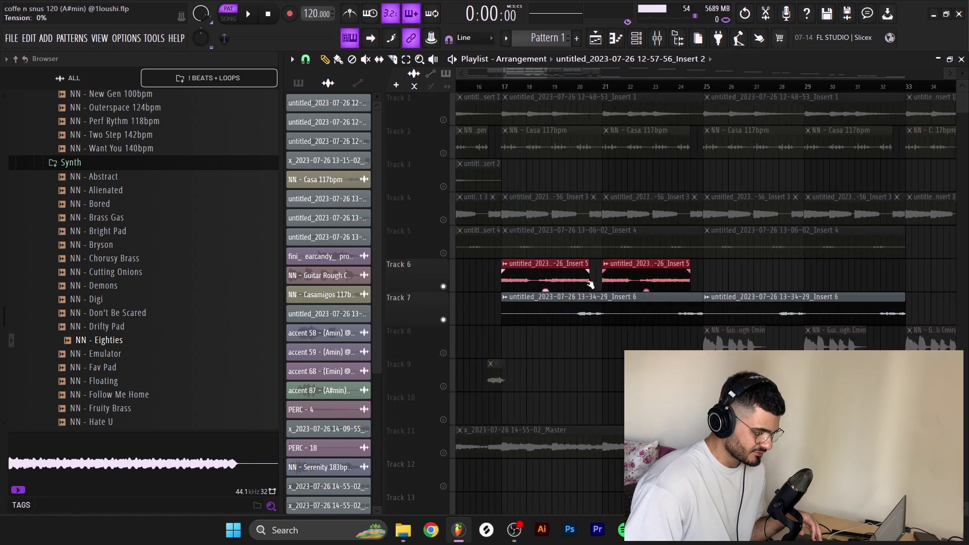
pyautogui.click(444, 319)
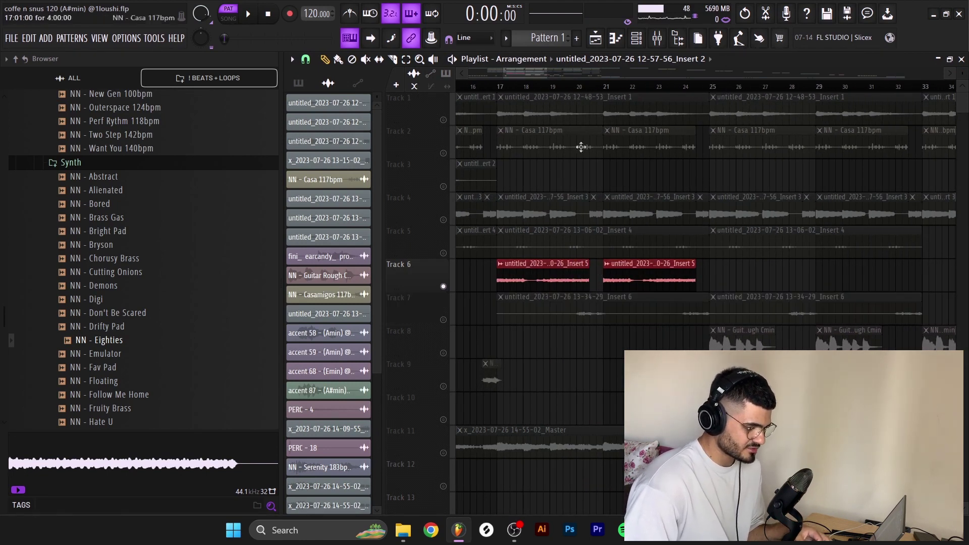
pyautogui.click(655, 111)
pyautogui.press('space')
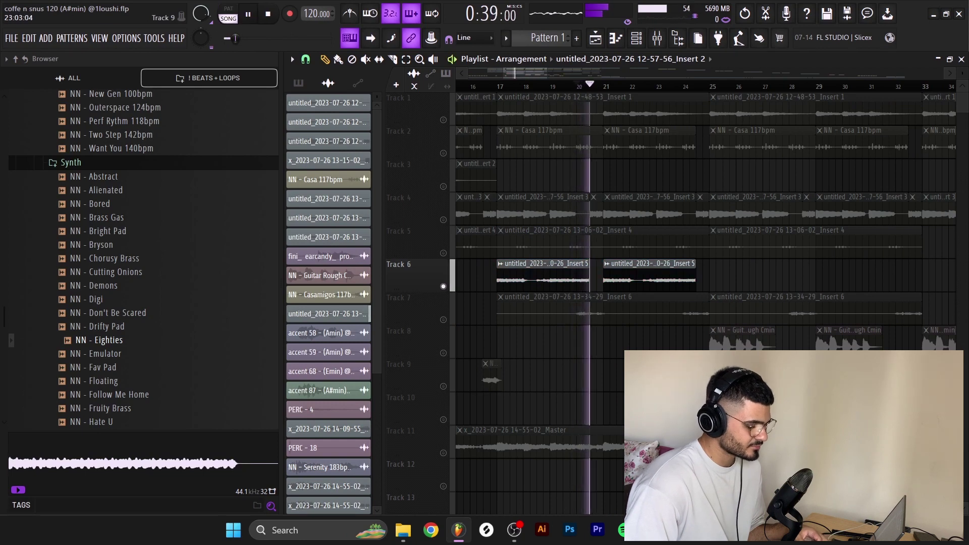
pyautogui.press('space')
pyautogui.click(497, 85)
# Step: Unmute Track 7 and show the Analog Lab V #2 notes in the piano roll
pyautogui.click(443, 319)
pyautogui.click(640, 44)
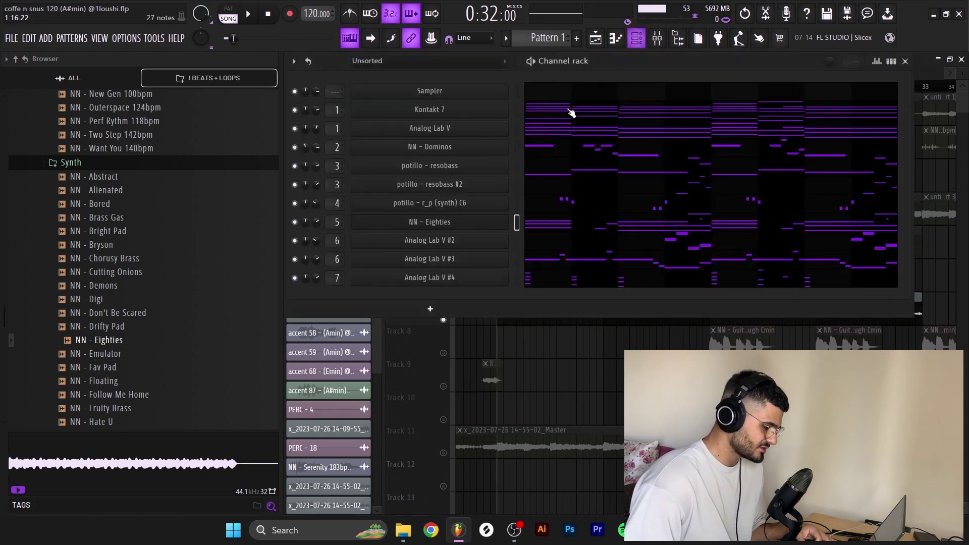
pyautogui.click(521, 247)
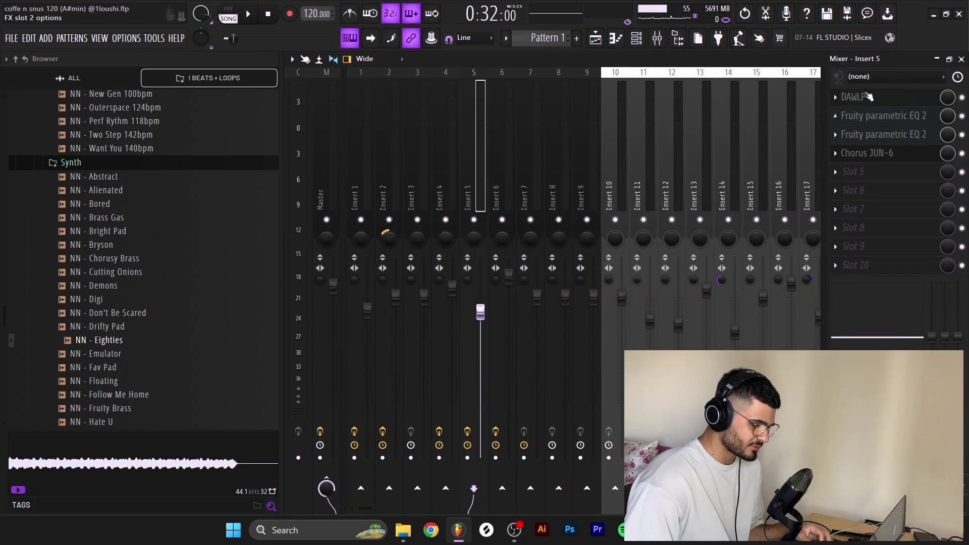
# Step: Inspect Insert 5's DAWLP, both Parametric EQ 2 instances and Chorus JUN-6
pyautogui.click(867, 97)
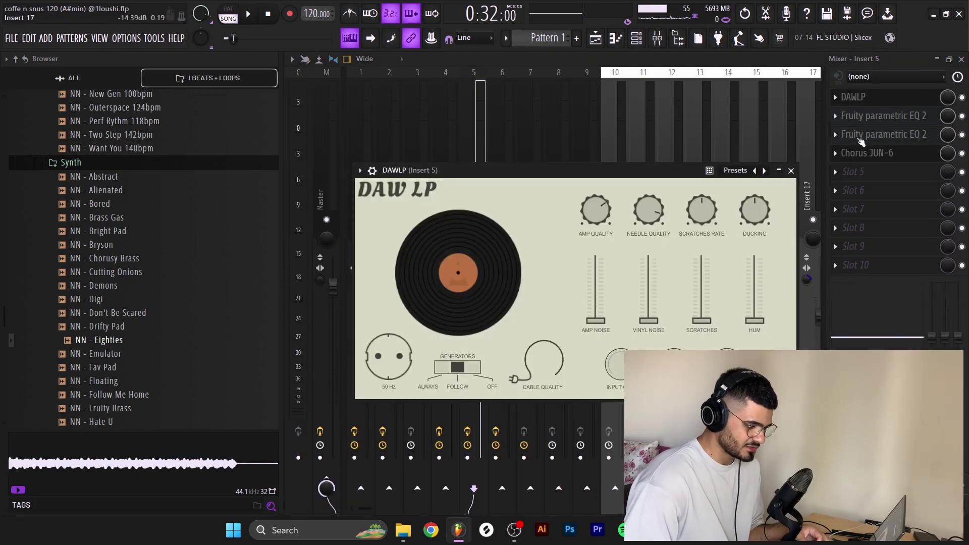
pyautogui.click(903, 117)
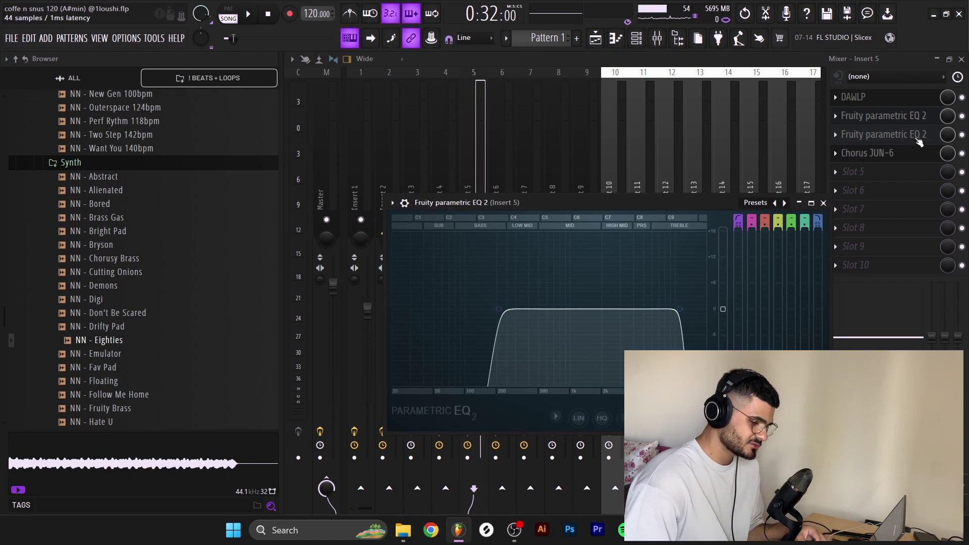
pyautogui.click(917, 141)
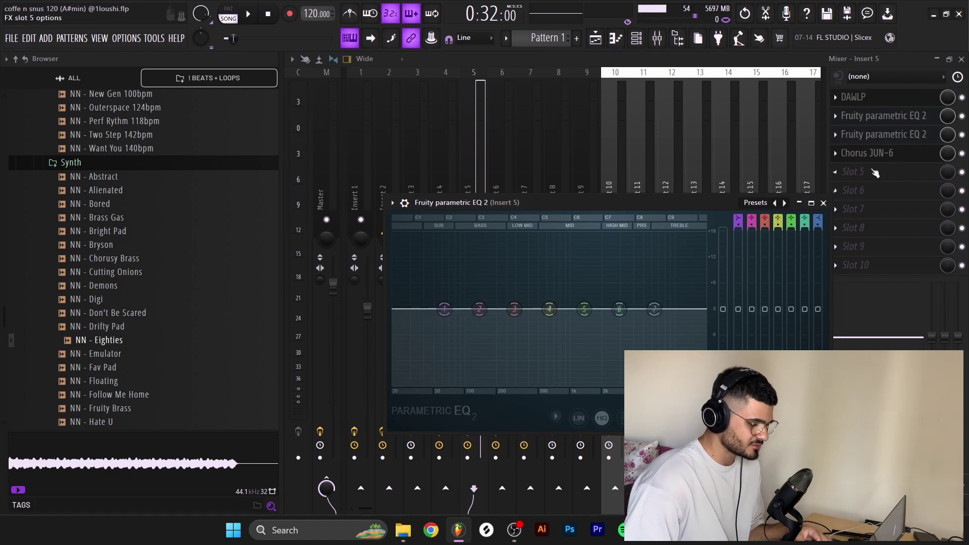
pyautogui.click(876, 171)
pyautogui.click(877, 157)
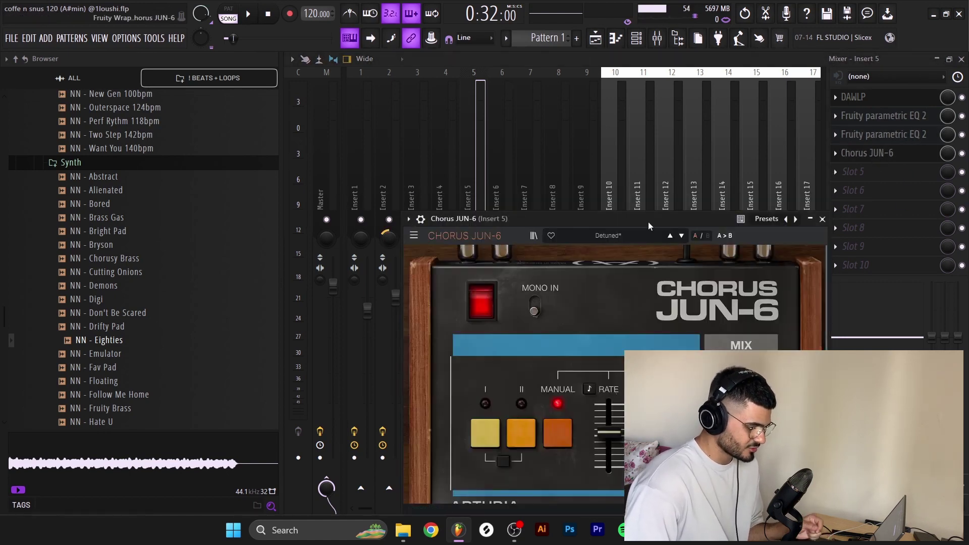
pyautogui.moveTo(648, 222); pyautogui.dragTo(622, 133)
pyautogui.click(480, 112)
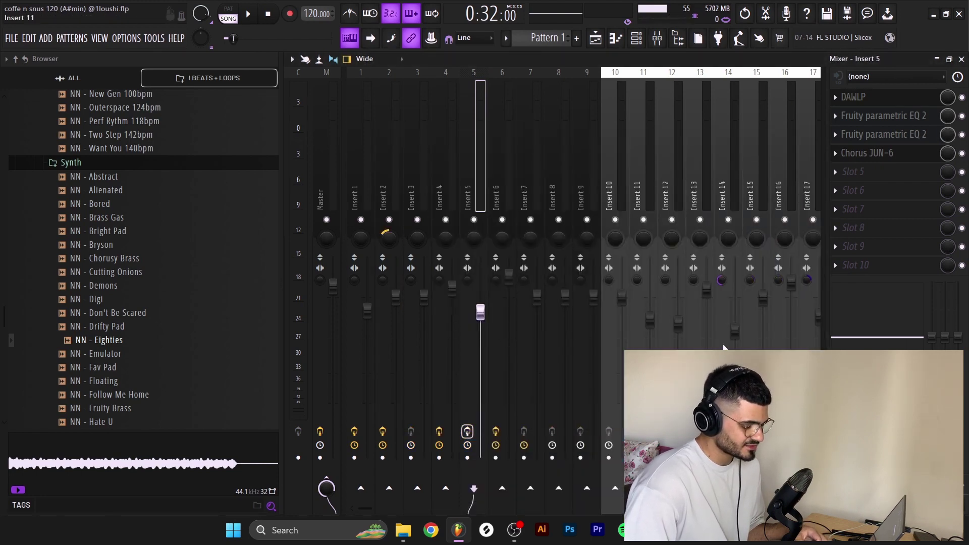
# Step: Switch to pattern mode and play the NN - Eighties pattern in the piano roll, watching the mixer
pyautogui.press('l')
pyautogui.press('F7')
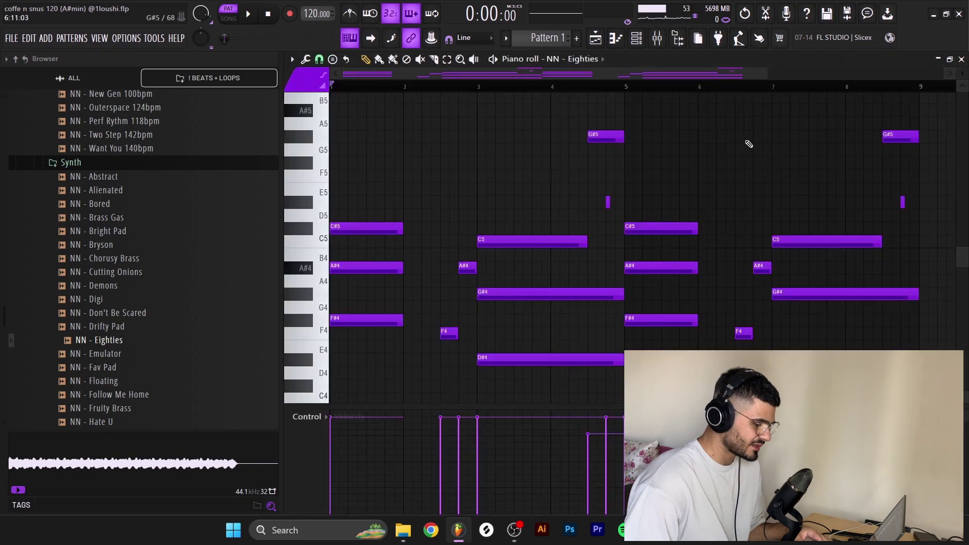
pyautogui.press('space')
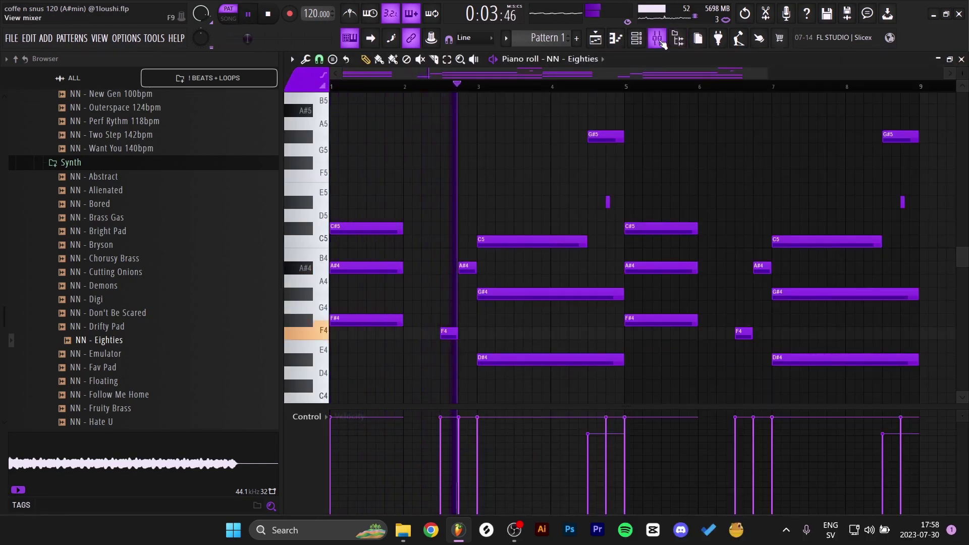
pyautogui.click(657, 39)
pyautogui.press('space')
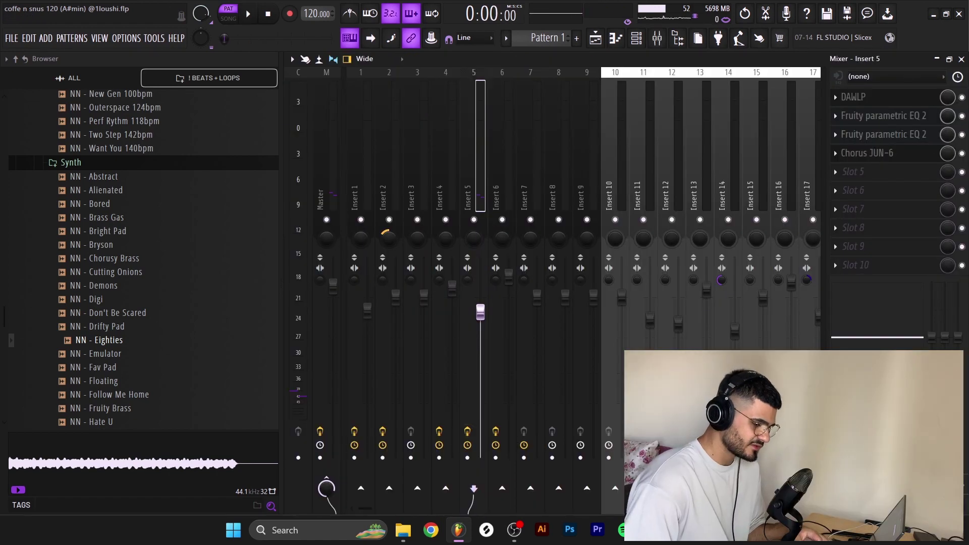
pyautogui.press('space')
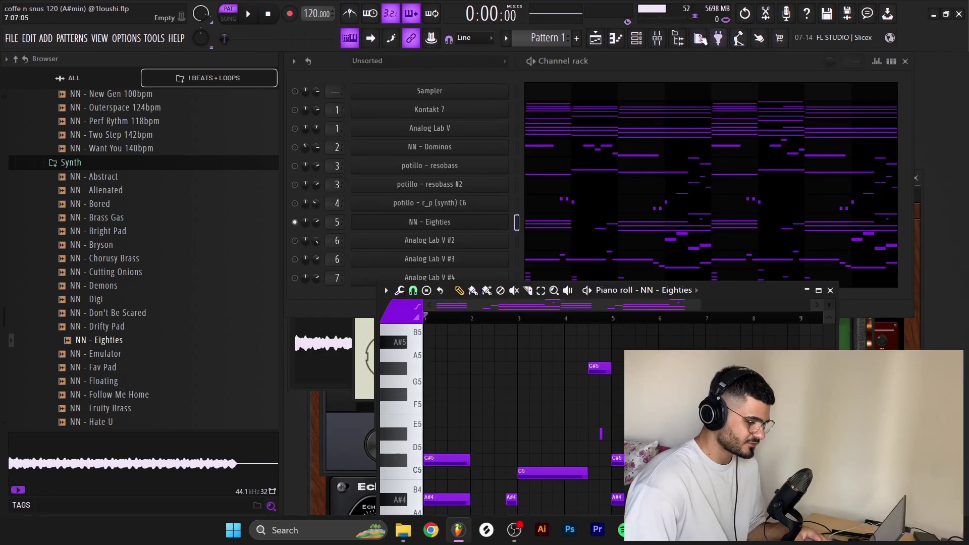
# Step: Unmute all tracks except Track 11, switch to song mode, and play from bar 17
pyautogui.click(595, 39)
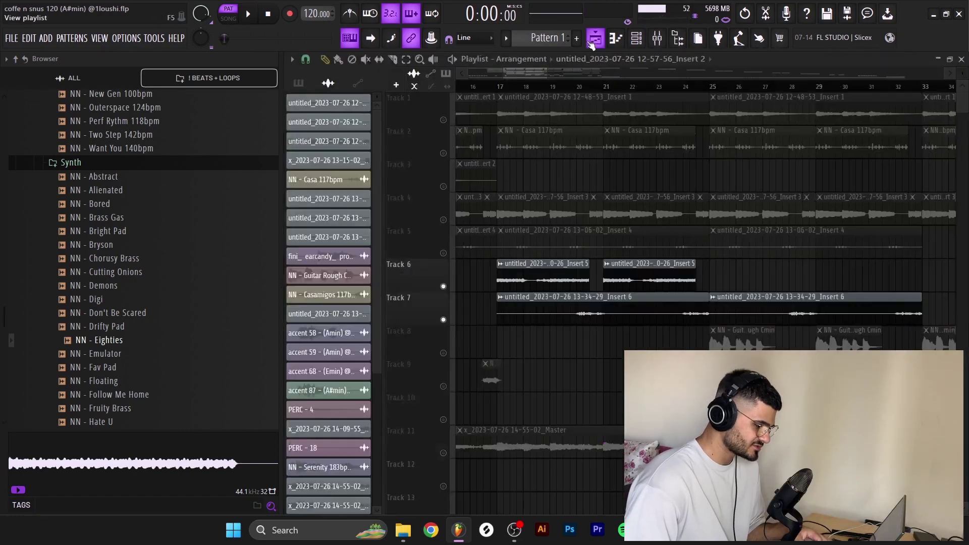
pyautogui.rightClick(443, 452)
pyautogui.rightClick(443, 453)
pyautogui.click(443, 453)
pyautogui.press('l')
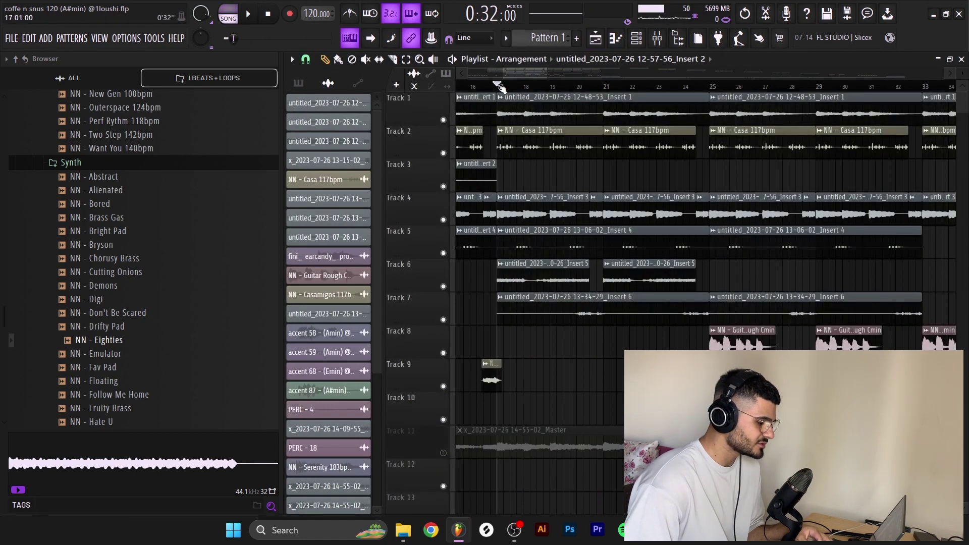
pyautogui.press('space')
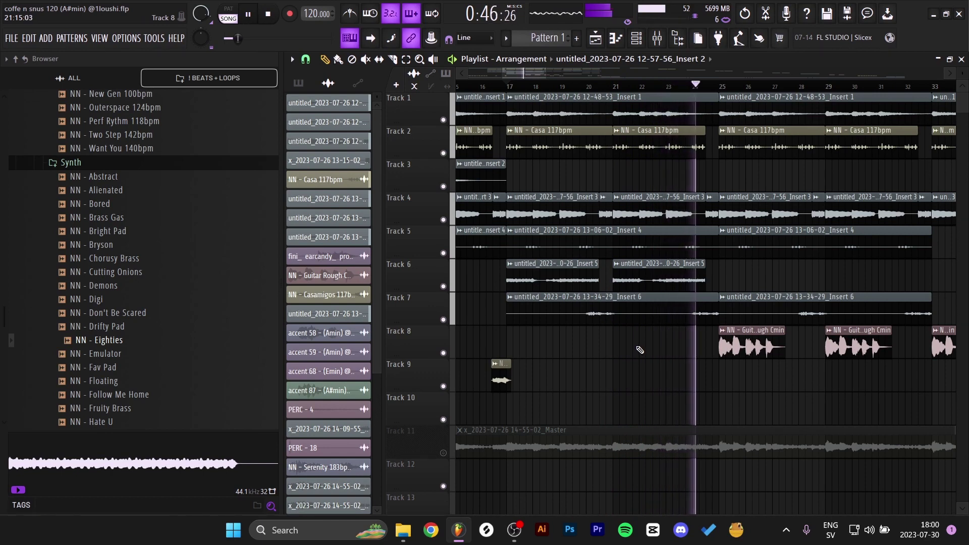
pyautogui.press('space')
pyautogui.hscroll(5, 804, 256)
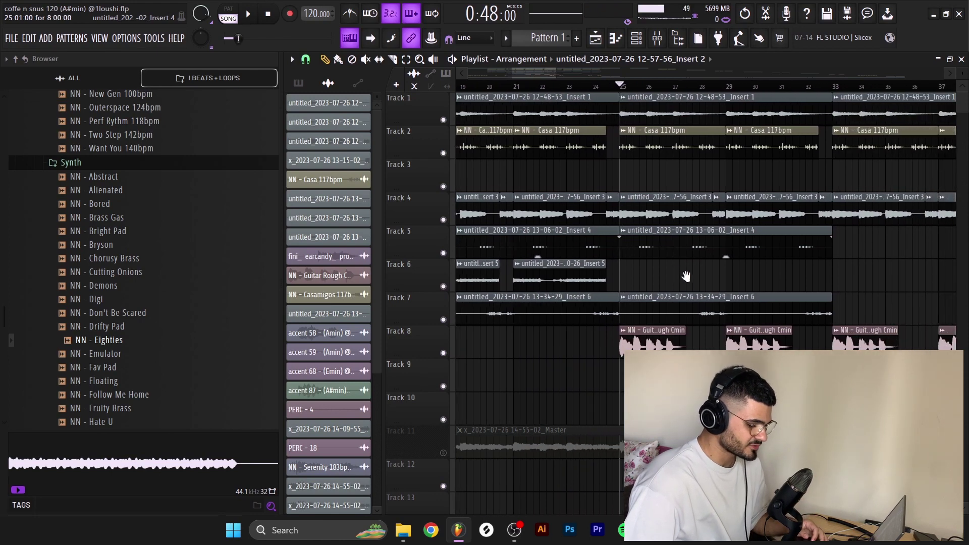
pyautogui.scroll(-8, 640, 147)
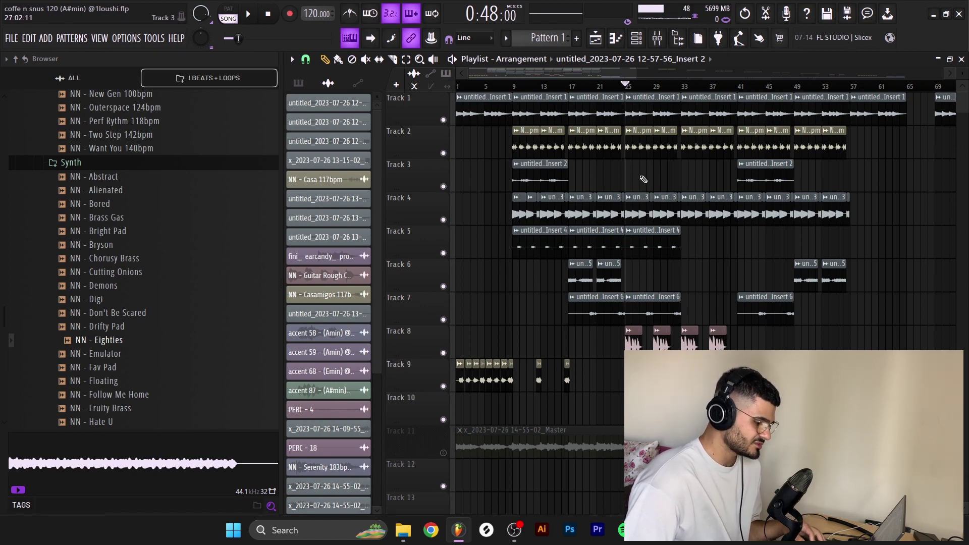
pyautogui.doubleClick(635, 345)
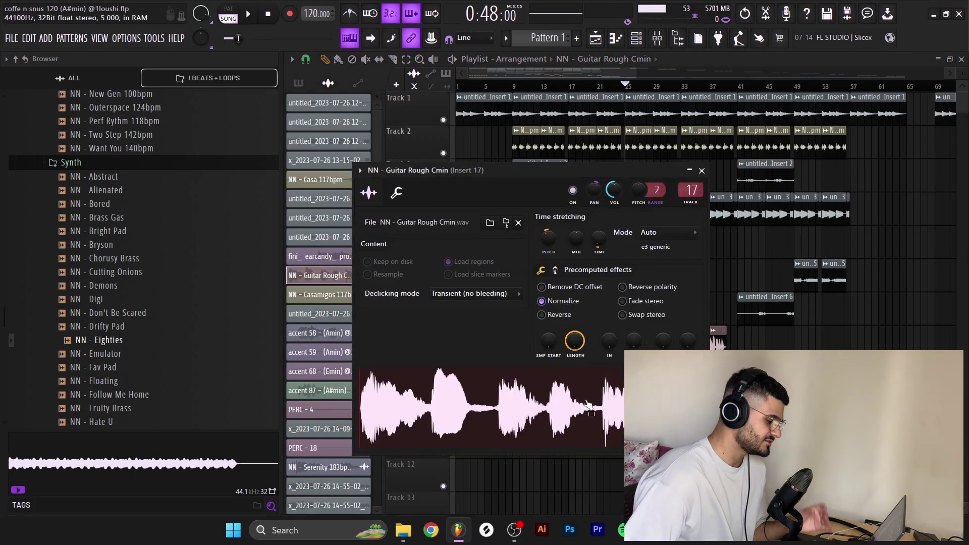
pyautogui.scroll(7, 142, 252)
pyautogui.click(116, 154)
pyautogui.scroll(-15, 121, 303)
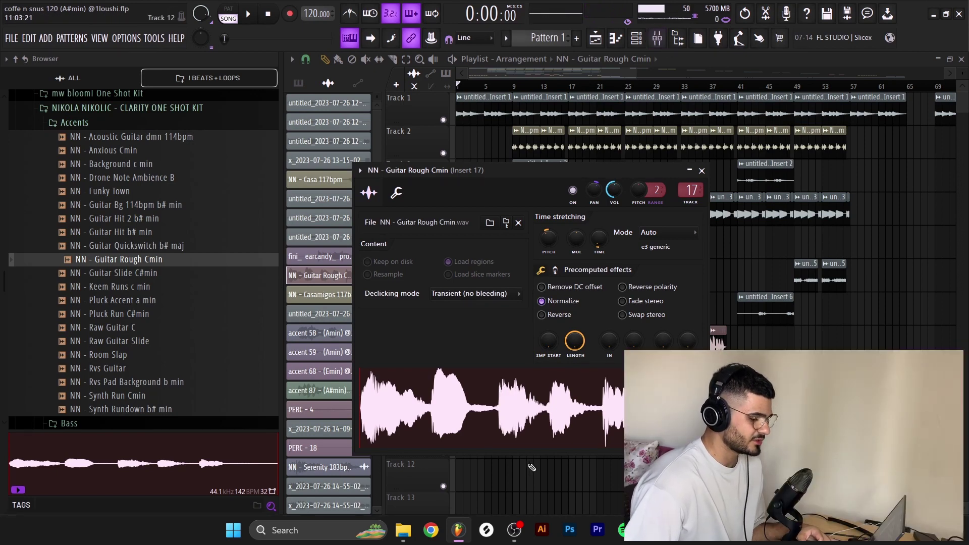
# Step: Check Insert 17 in the mixer, then return to the playlist
pyautogui.click(657, 38)
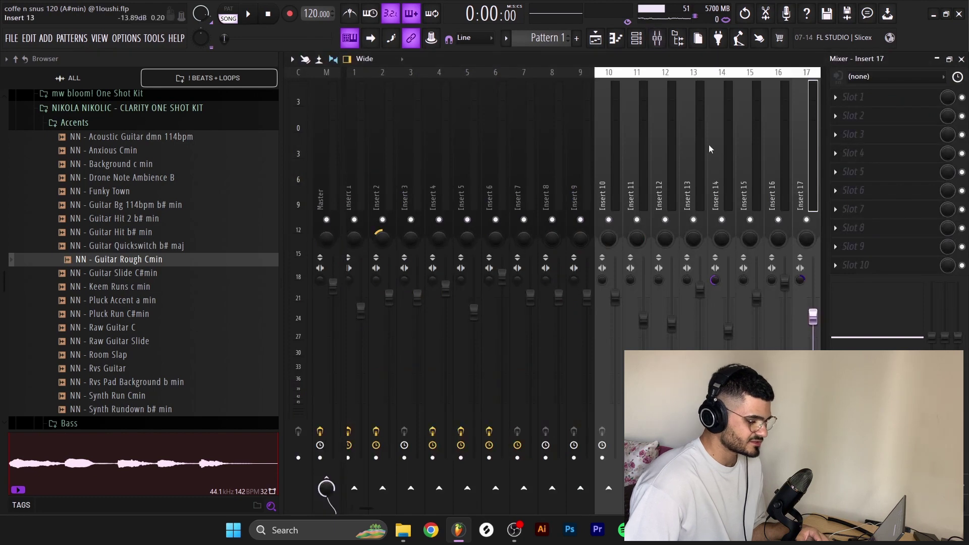
pyautogui.scroll(-6, 719, 150)
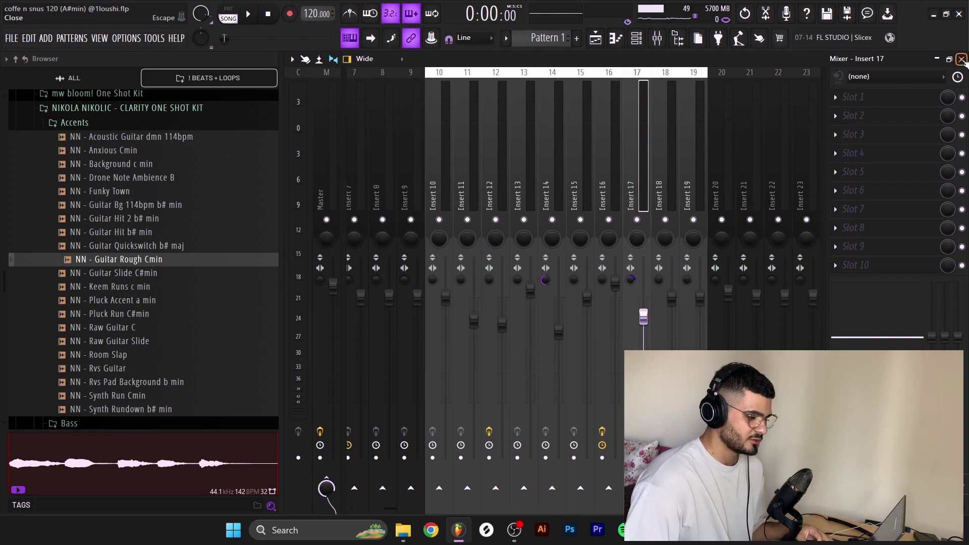
pyautogui.click(961, 59)
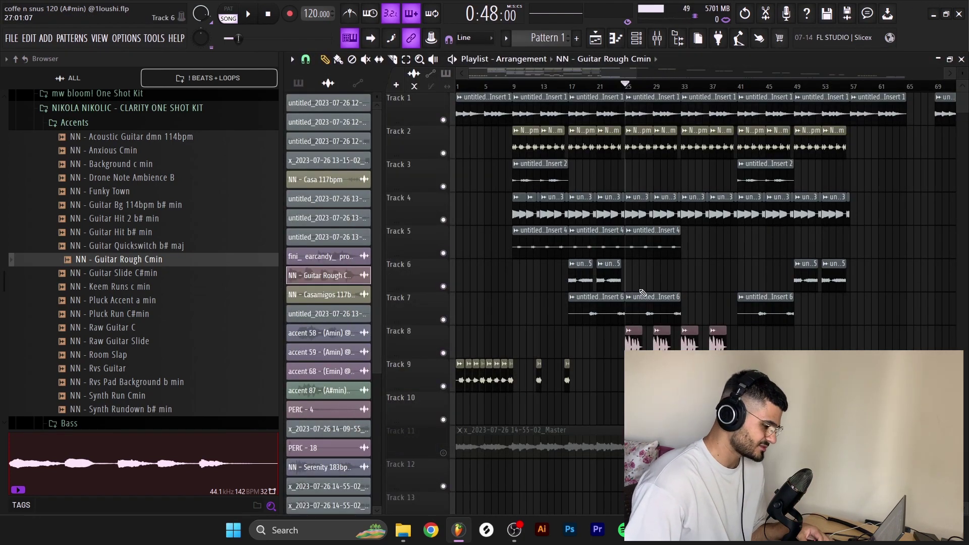
pyautogui.press('space')
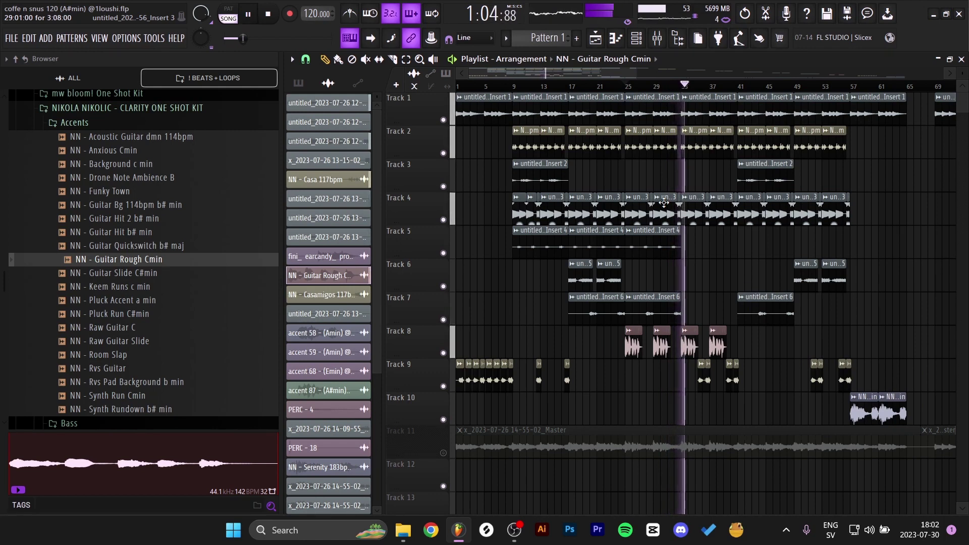
pyautogui.press('space')
pyautogui.click(682, 96)
pyautogui.moveTo(682, 86); pyautogui.dragTo(867, 80)
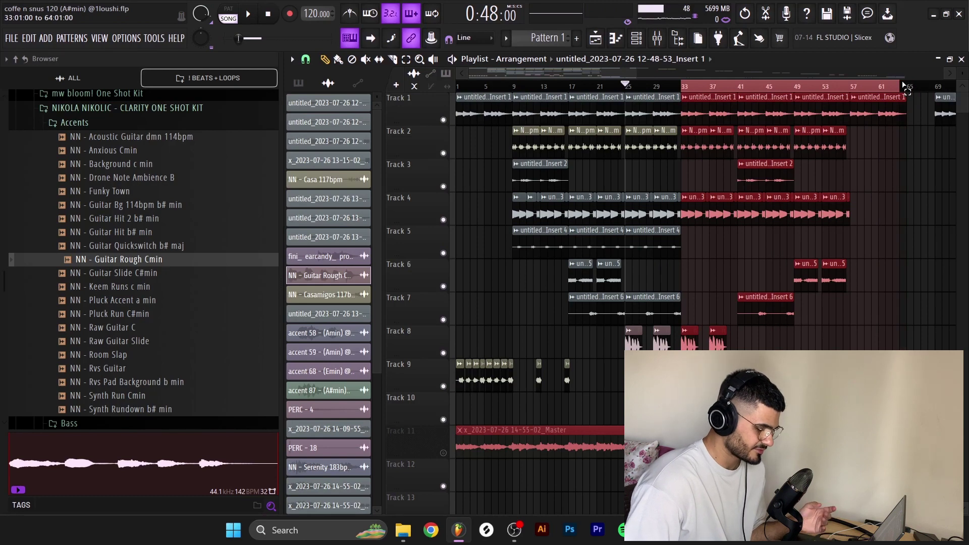
pyautogui.click(905, 256)
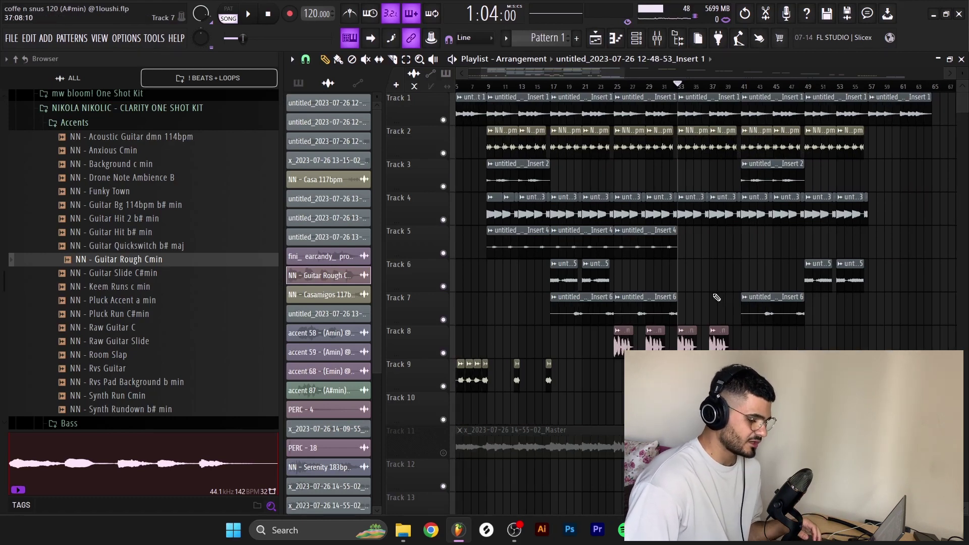
pyautogui.scroll(2, 714, 280)
pyautogui.hscroll(6, 738, 165)
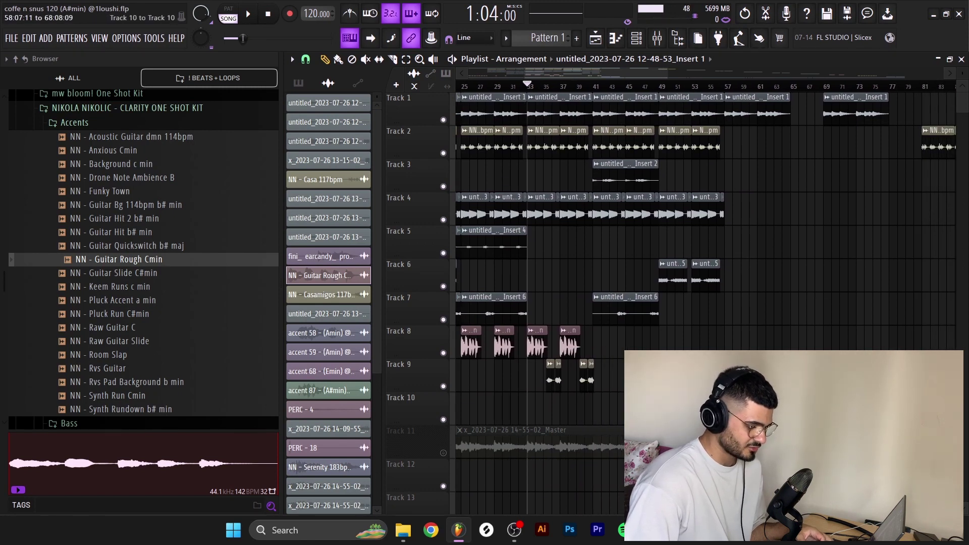
pyautogui.press('space')
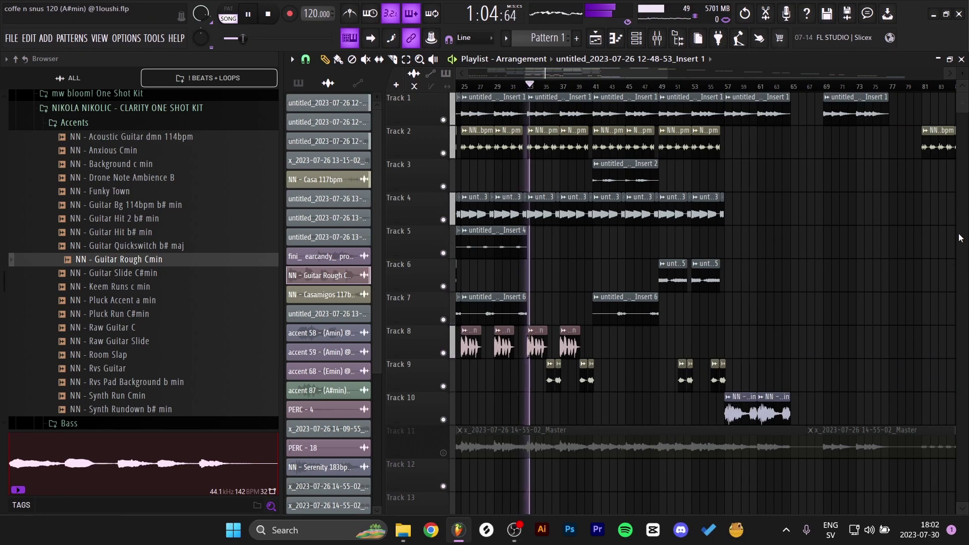